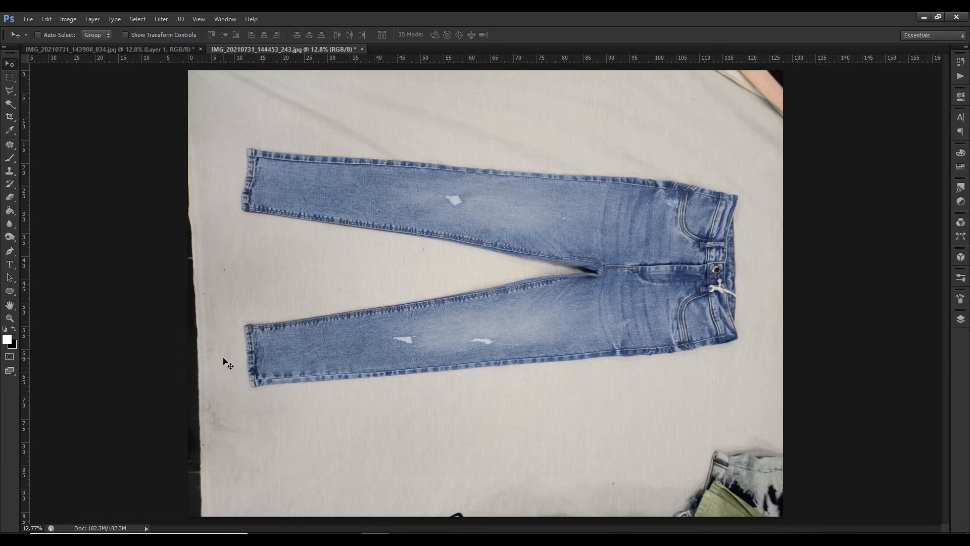
Resize the image to 50 percent in width and height.
click(68, 19)
click(94, 110)
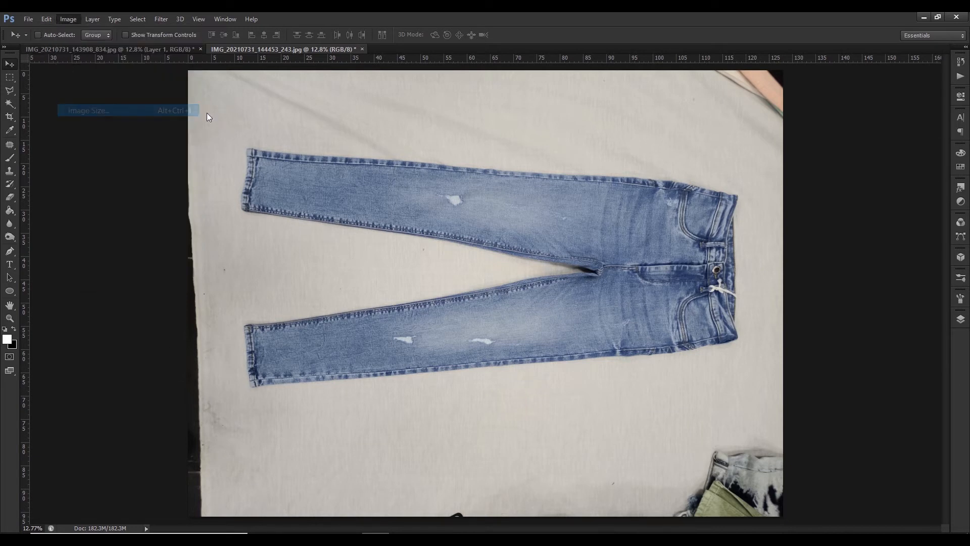
click(490, 163)
click(475, 170)
key(Tab)
text(50)
click(572, 152)
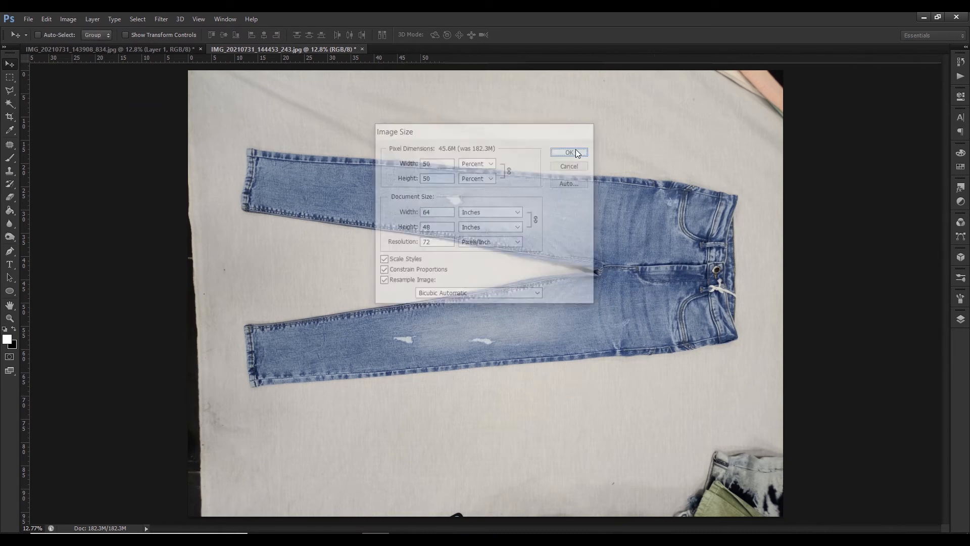
key(ctrl+0)
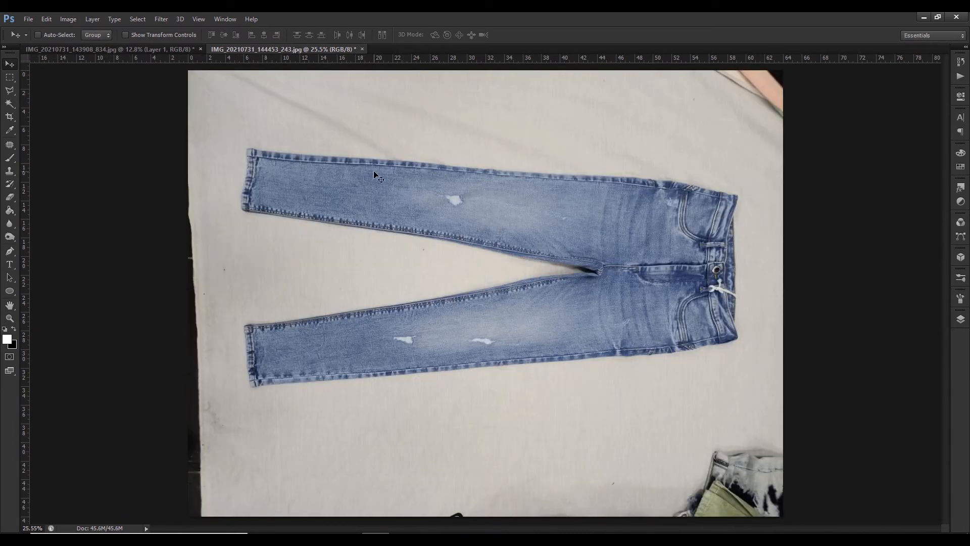
Unlock the Background layer and select the light cloth surrounding the jeans using the Magic Wand in add-to-selection mode.
click(11, 102)
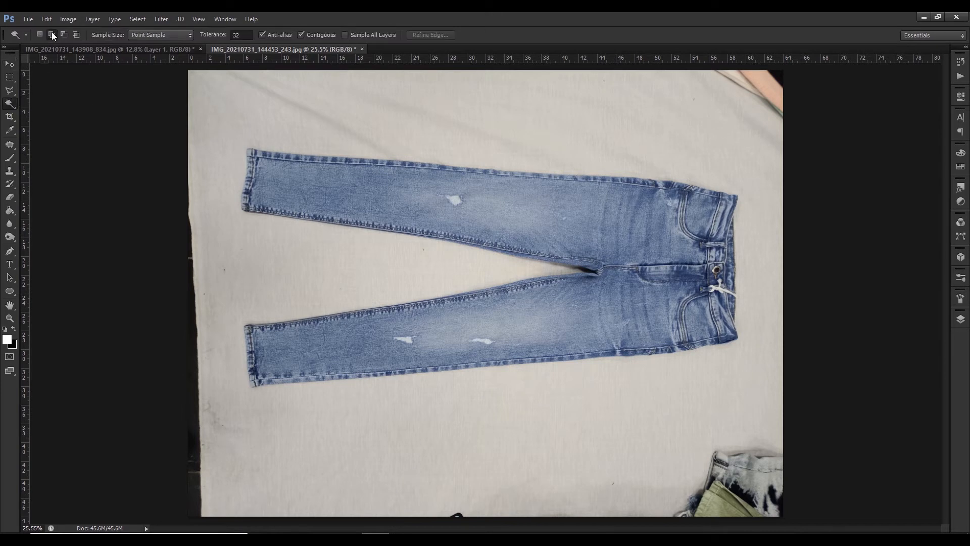
key(w)
click(960, 318)
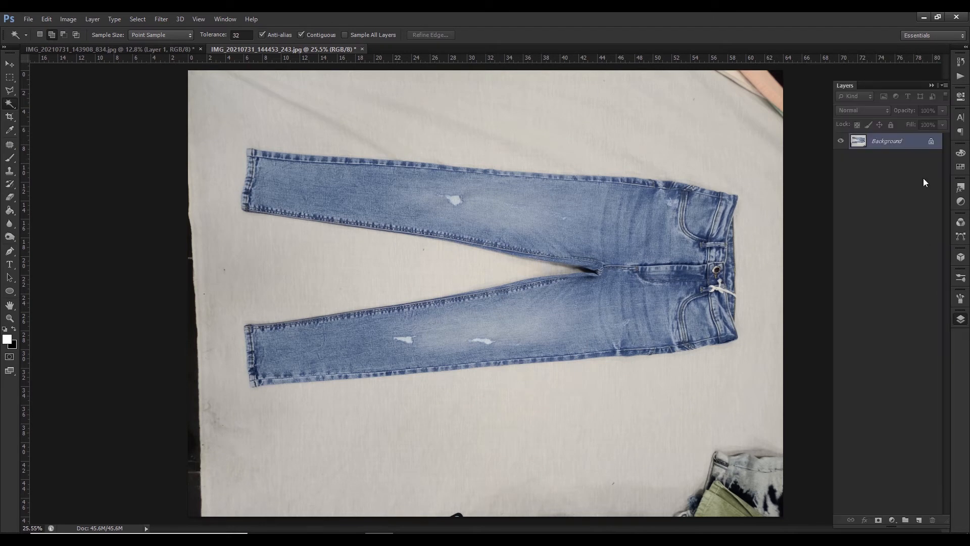
double_click(932, 143)
key(Return)
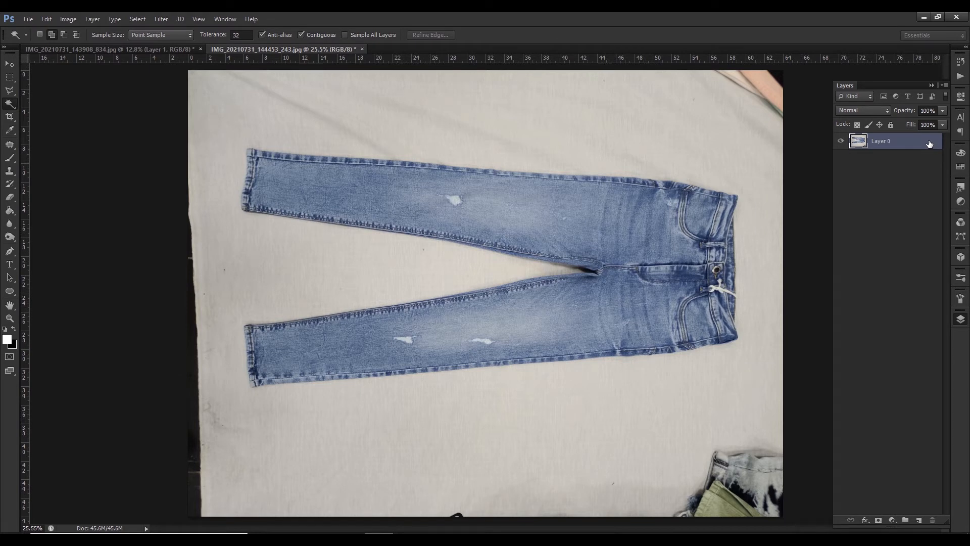
click(545, 124)
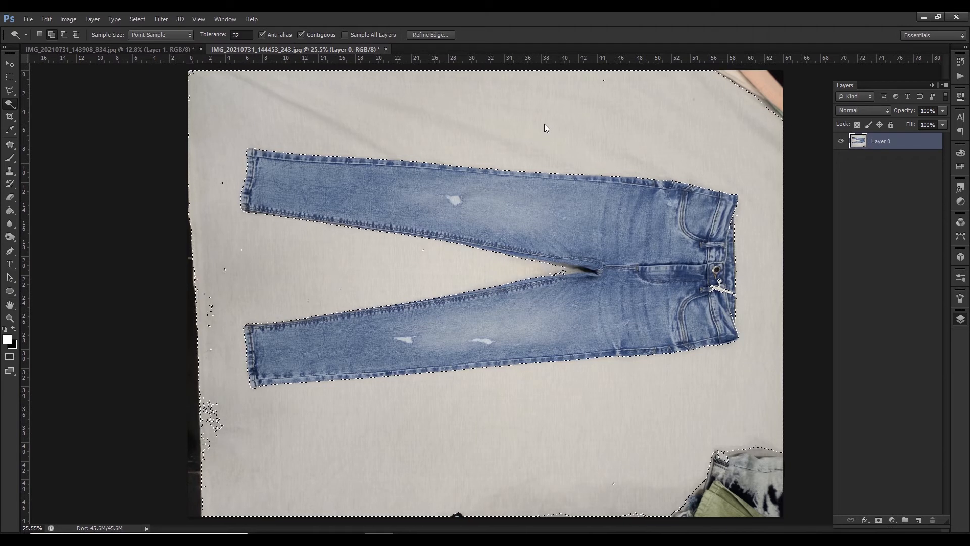
click(213, 422)
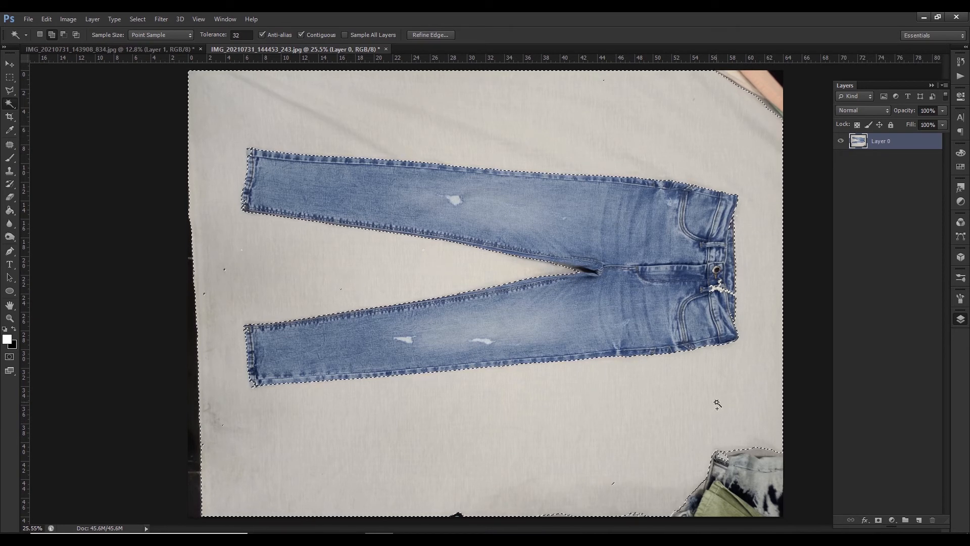
Subtract the white string at the jeans' waistband from the selection with the Polygonal Lasso.
key(z)
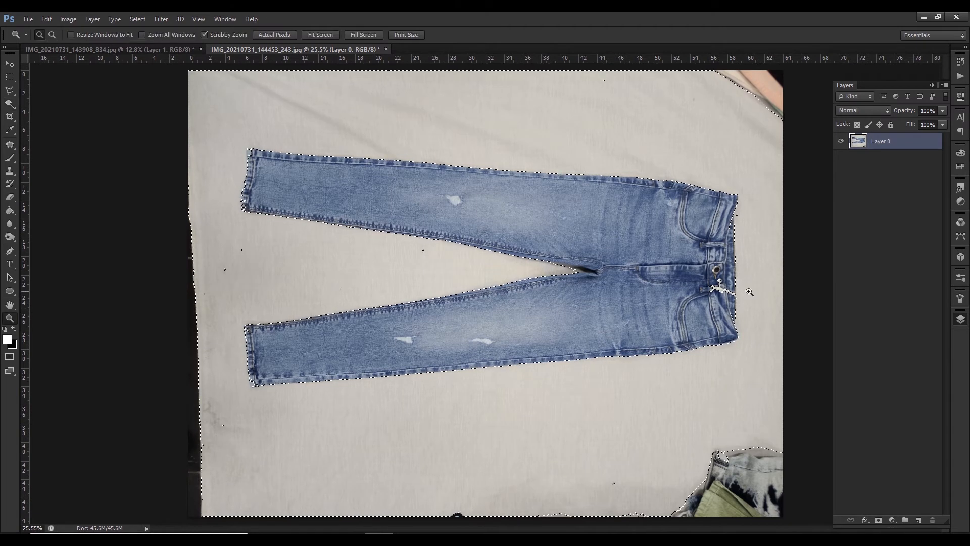
click(768, 298)
click(752, 298)
click(743, 299)
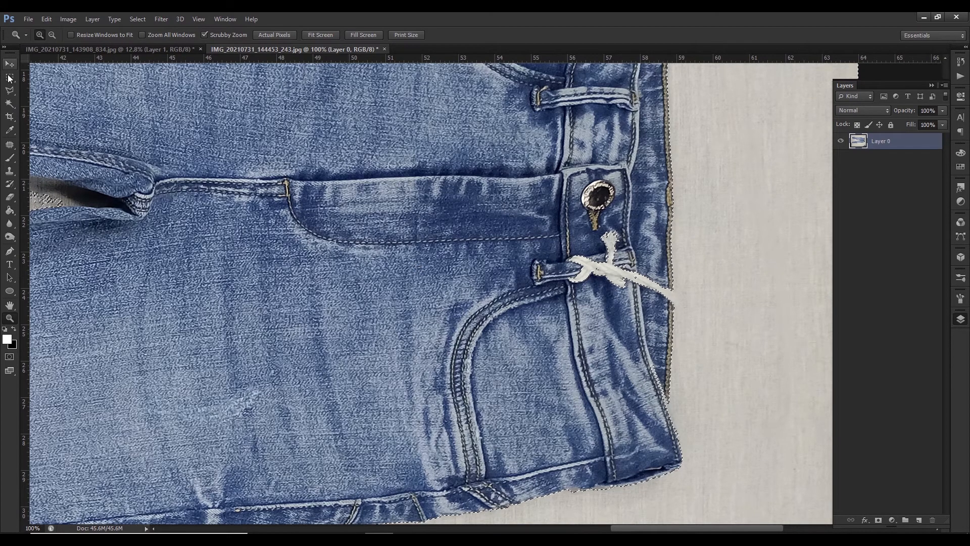
key(l)
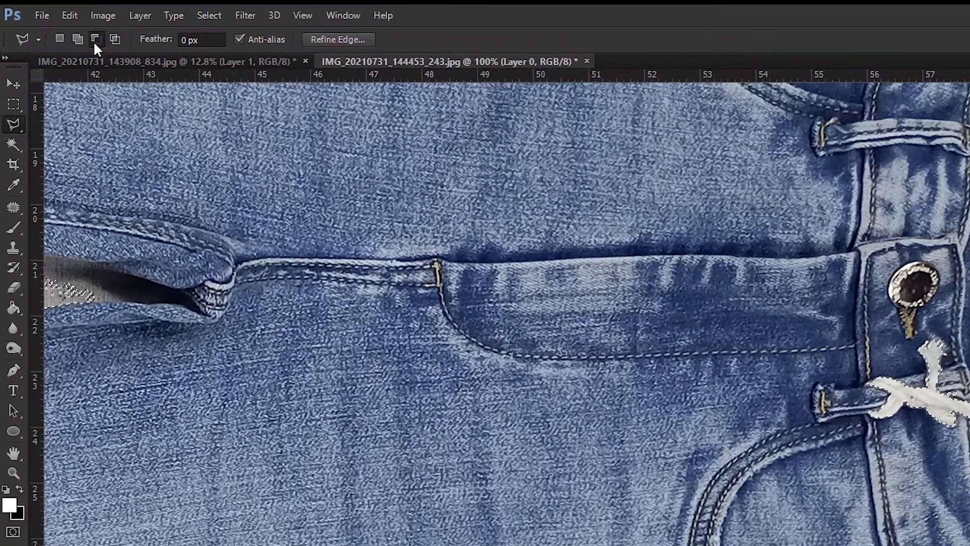
click(74, 36)
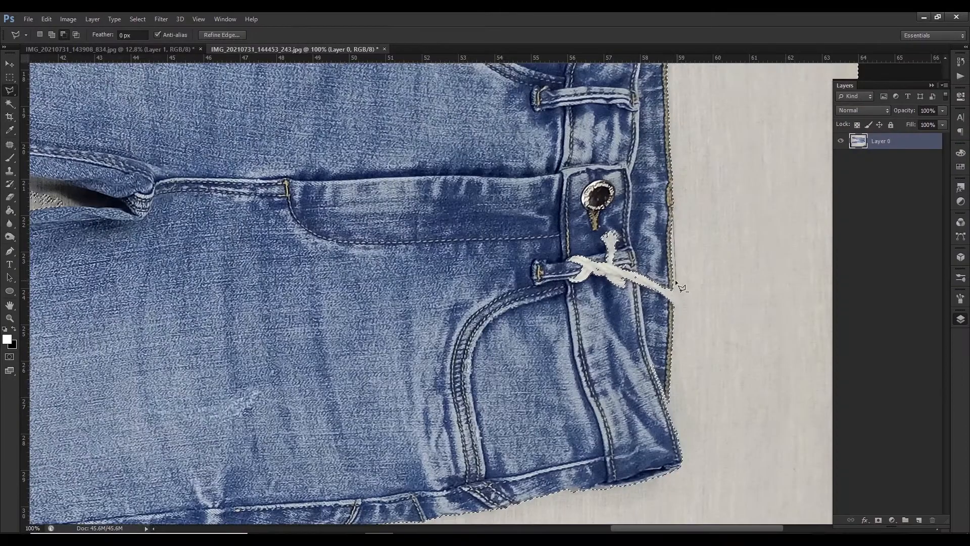
click(674, 301)
click(670, 324)
click(539, 320)
click(493, 226)
double_click(611, 177)
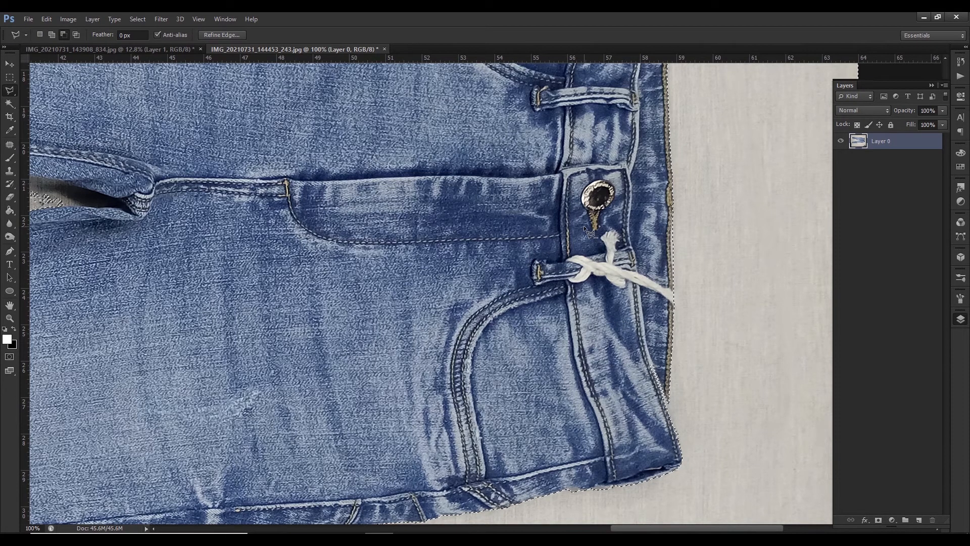
key(ctrl+0)
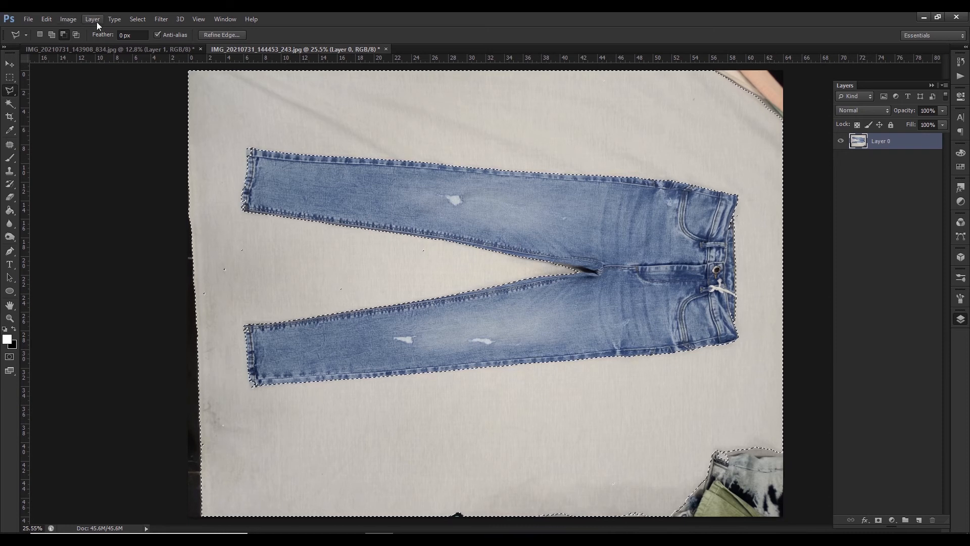
Smooth the selection with a sample radius of 10 pixels.
click(136, 20)
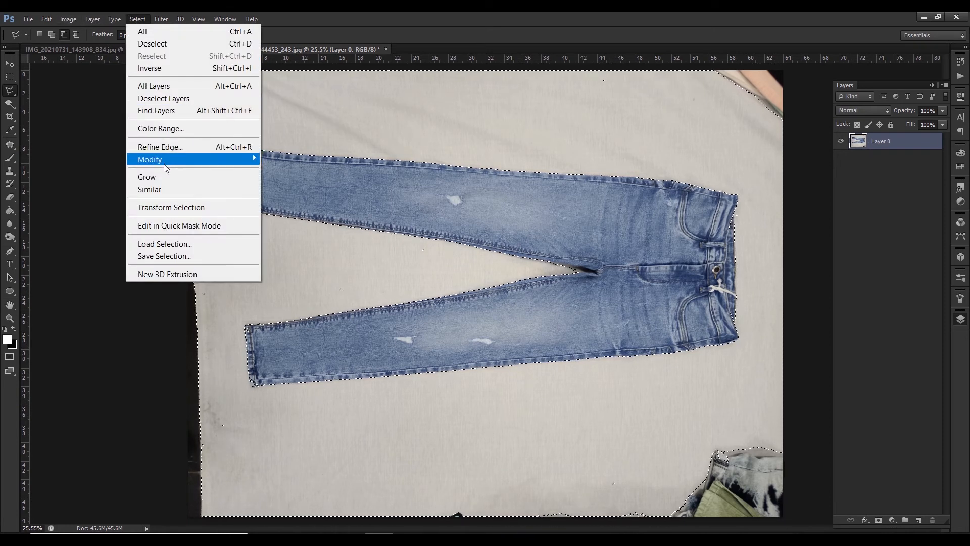
mouse_move(165, 167)
click(290, 173)
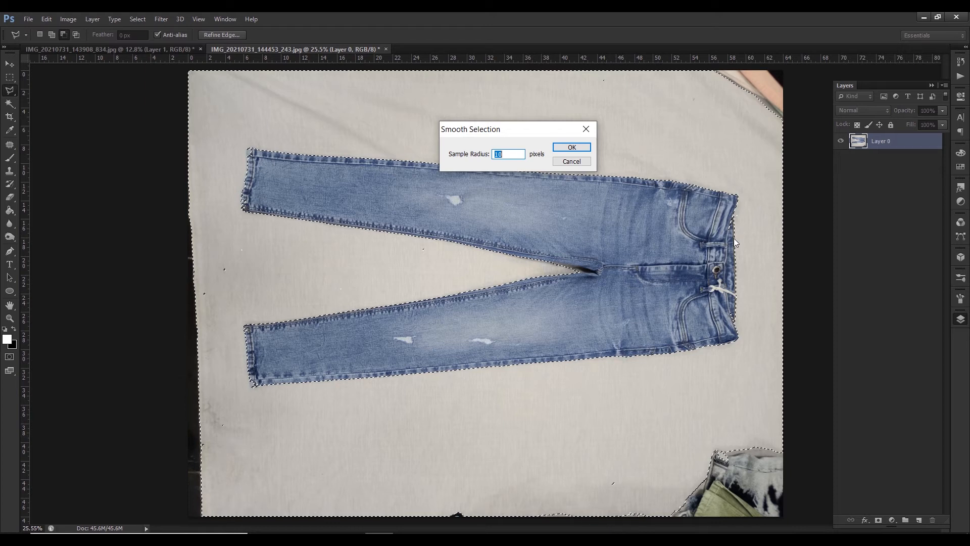
click(572, 148)
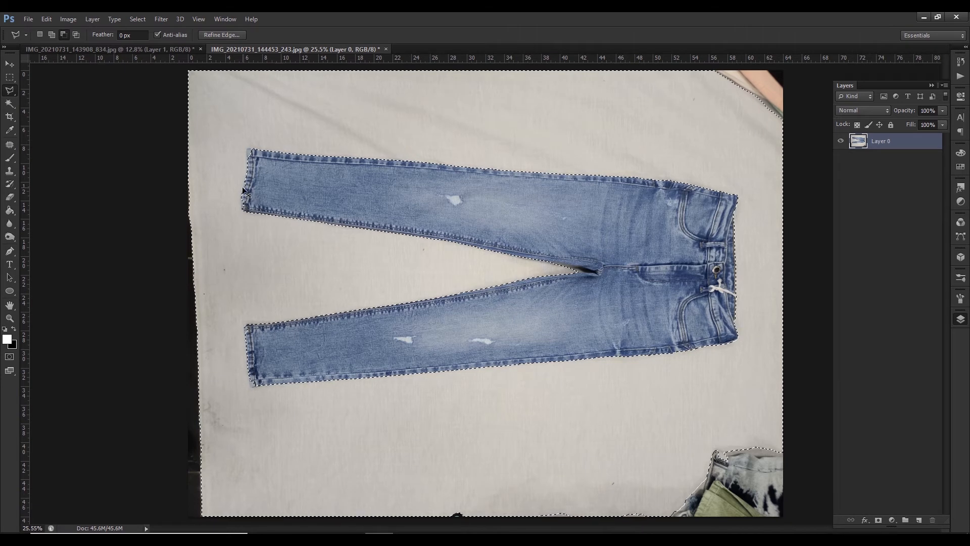
Subtract the hem ends of both trouser legs from the selection with the Polygonal Lasso.
key(ctrl+plus)
key(ctrl+plus)
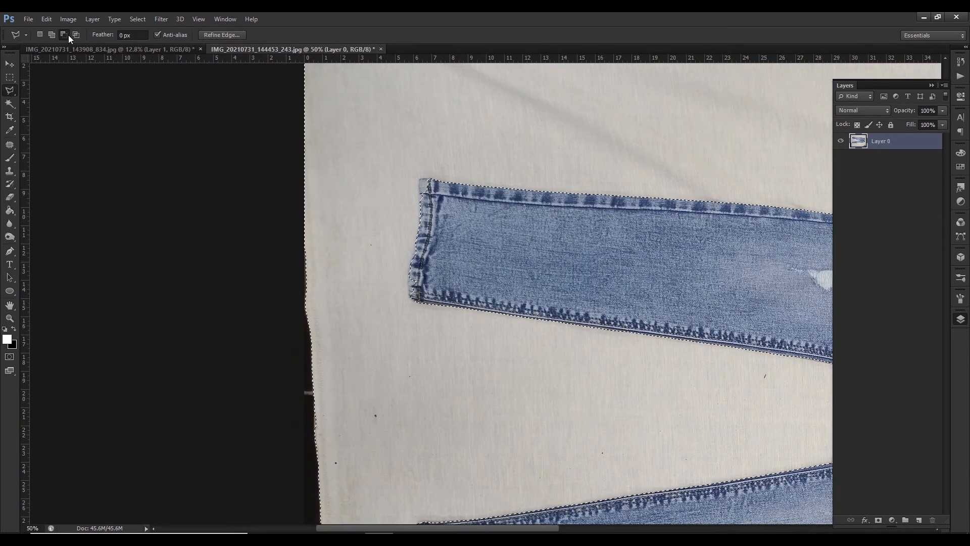
click(63, 34)
click(421, 219)
click(431, 212)
click(432, 180)
click(417, 236)
click(410, 261)
click(408, 278)
click(410, 298)
double_click(443, 300)
drag(473, 479, 453, 232)
click(387, 166)
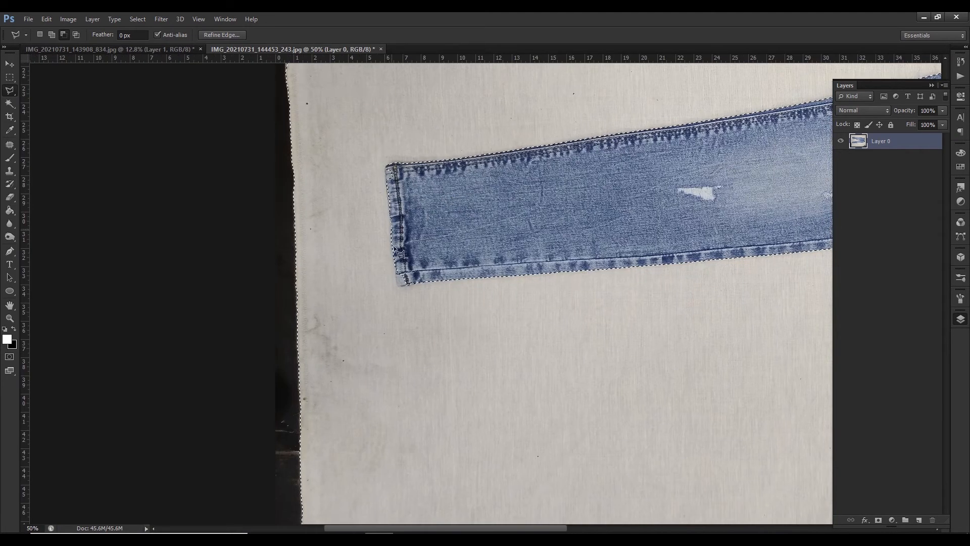
Delete the selected cloth from around the jeans and clear the selection.
key(ctrl+0)
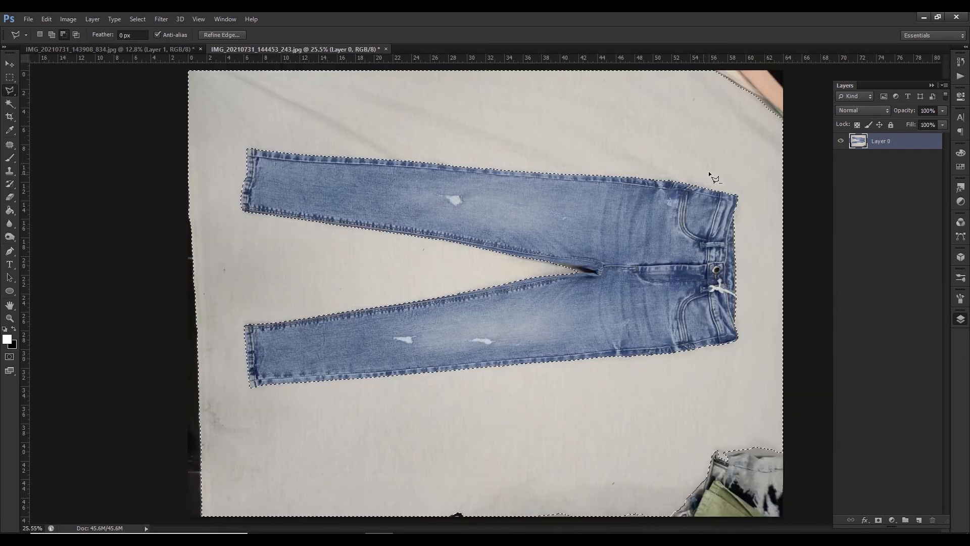
key(Delete)
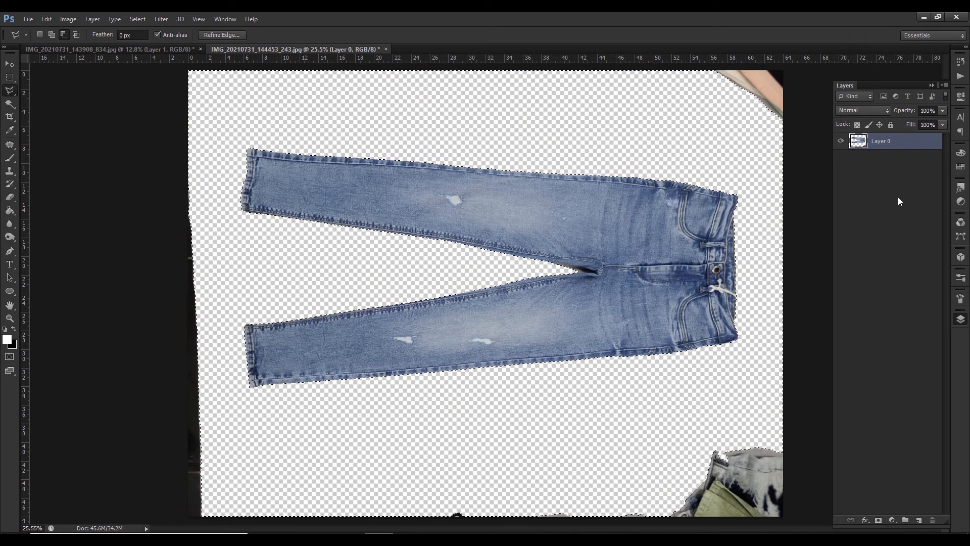
key(ctrl+d)
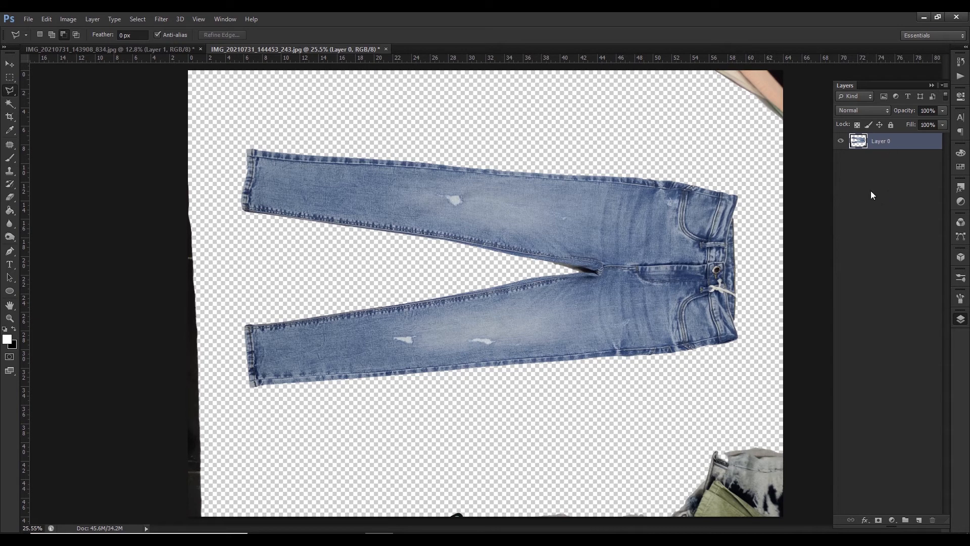
Add a new layer beneath the jeans layer and fill it with black using the Paint Bucket.
click(919, 521)
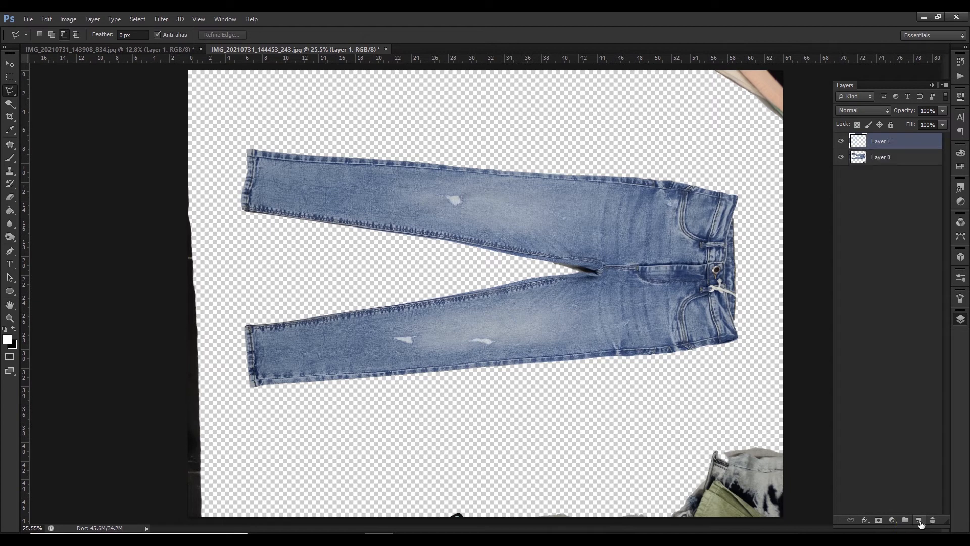
drag(900, 145, 904, 175)
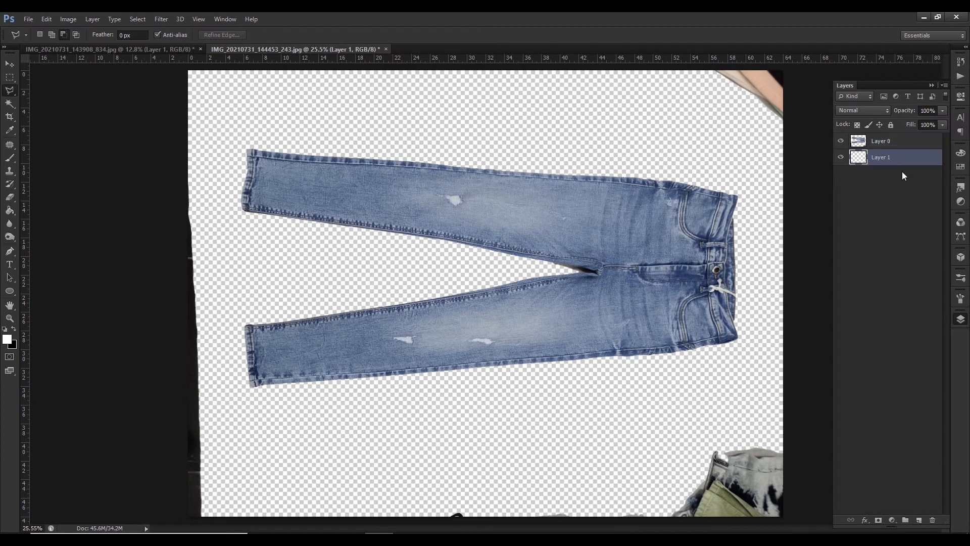
click(4, 329)
key(g)
click(11, 212)
click(502, 107)
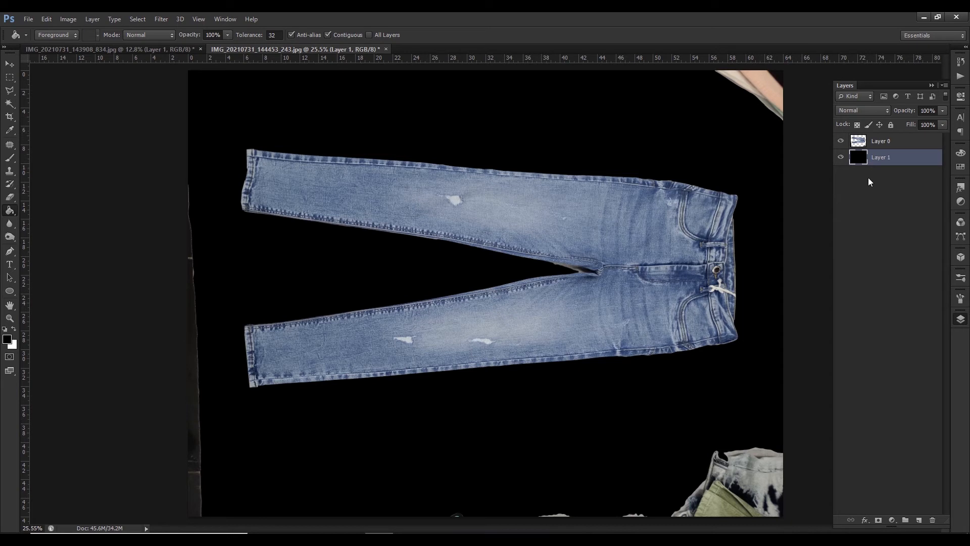
Crop the image close around the jeans on all four sides, excluding the hand, dark edge and other garments.
click(895, 144)
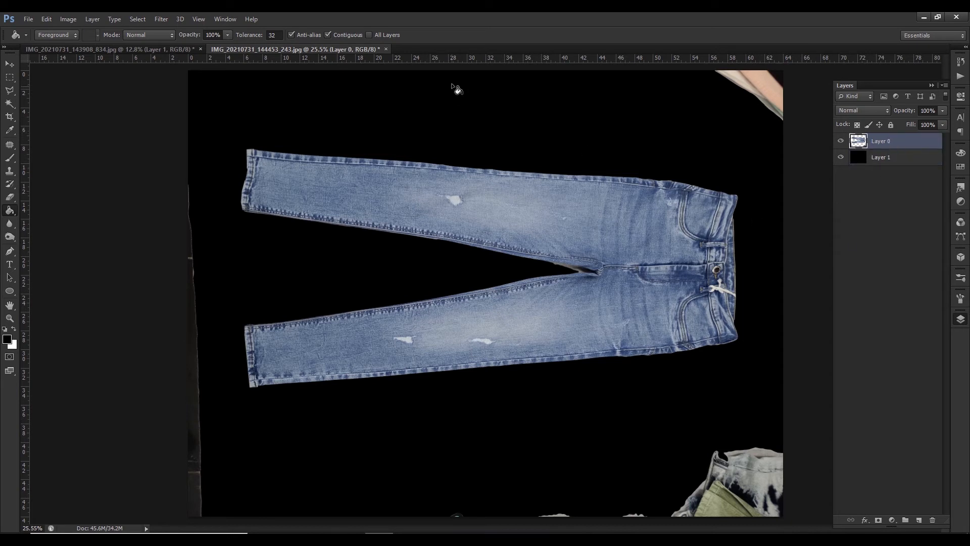
key(c)
drag(485, 71, 483, 109)
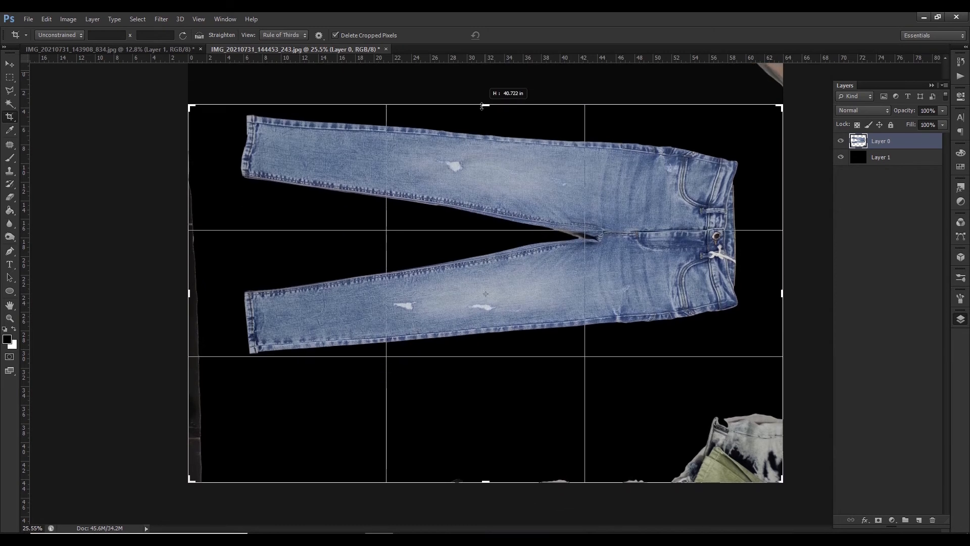
drag(486, 479, 484, 425)
drag(783, 292, 767, 294)
drag(202, 294, 223, 294)
key(Return)
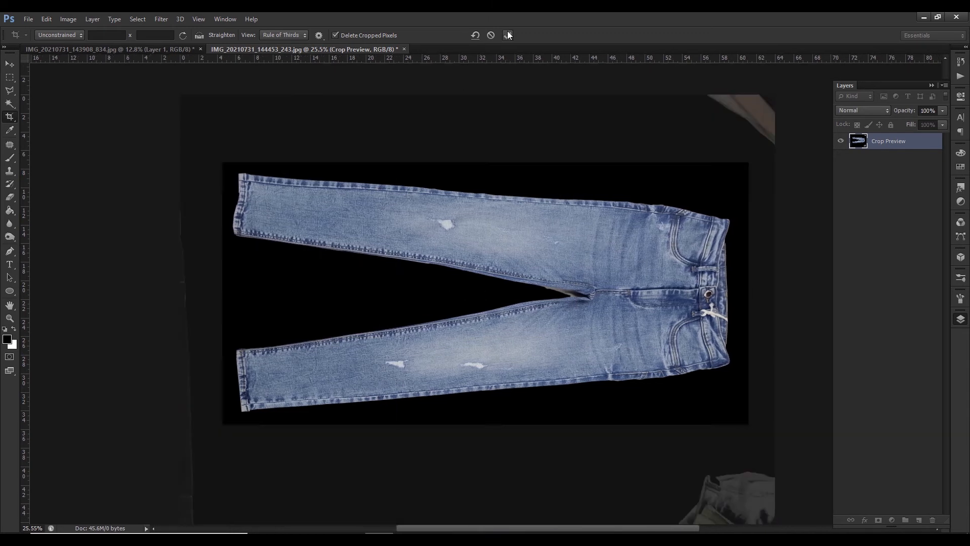
key(ctrl+0)
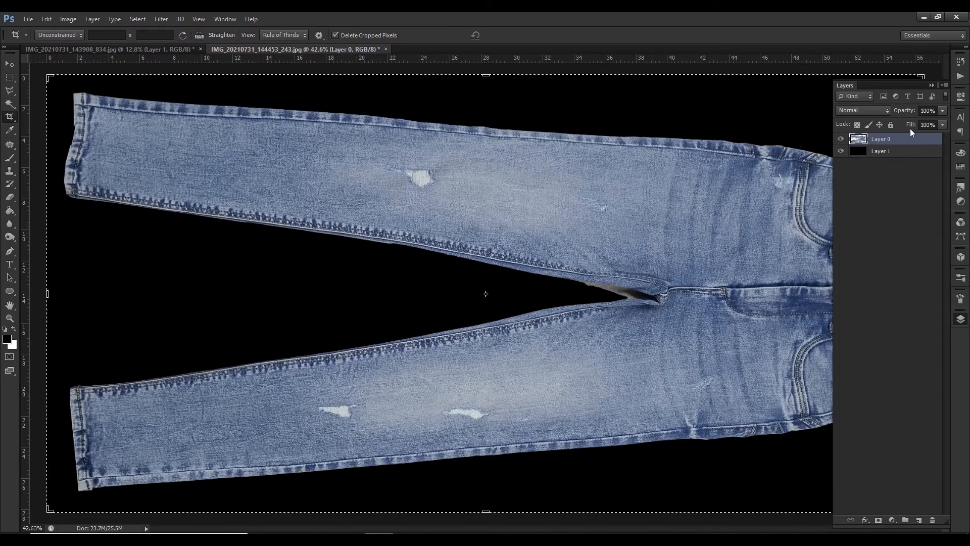
Add a new layer between the jeans and black layers and fill it with white.
click(873, 156)
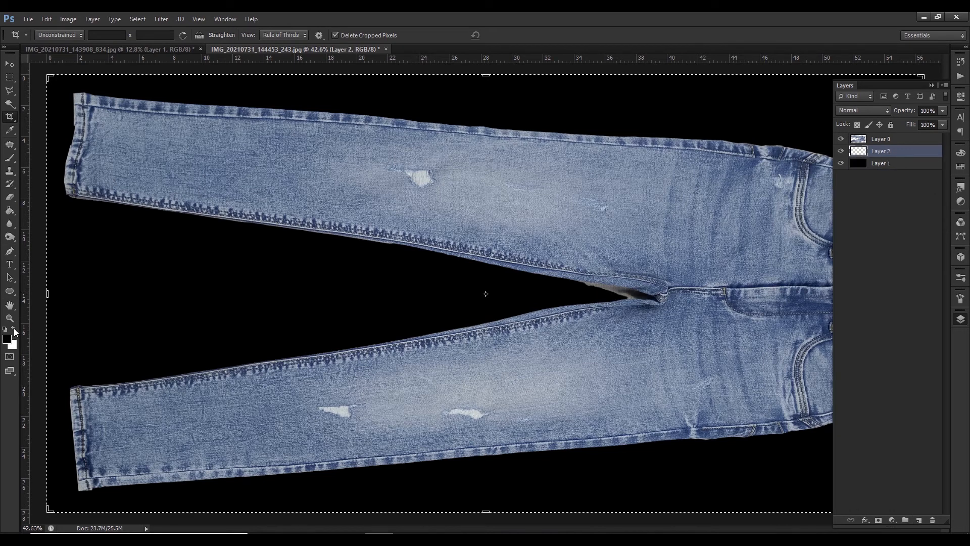
click(9, 212)
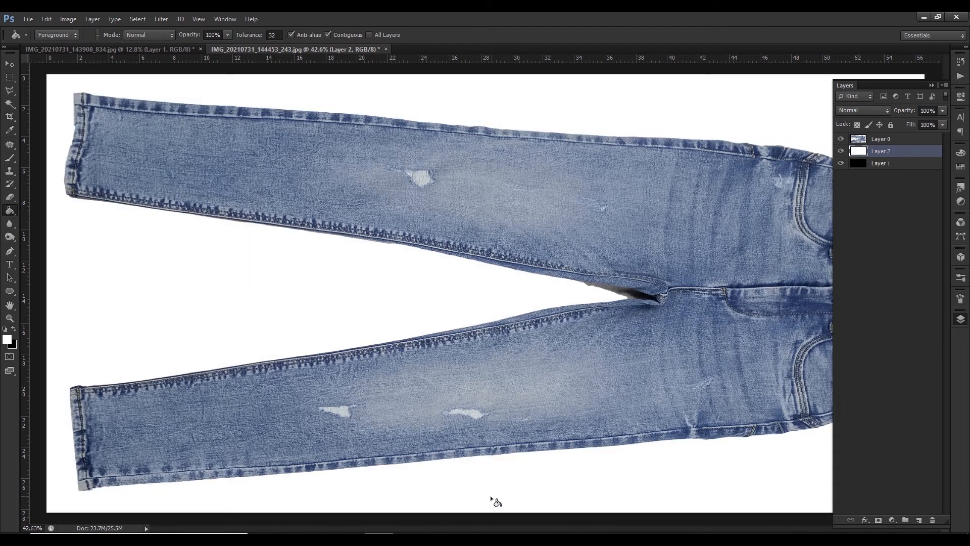
key(ctrl+minus)
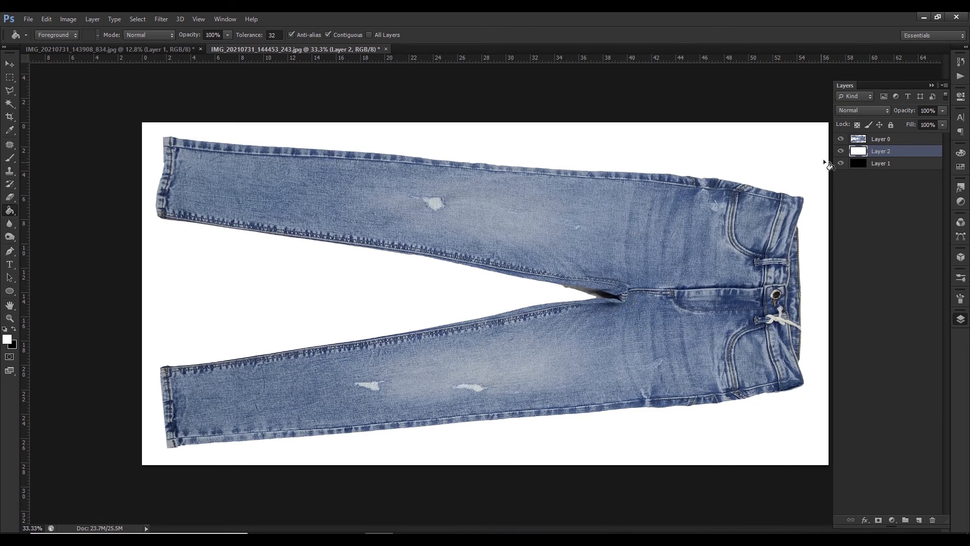
Hide the white layer, then outline the leftover cloth at the jeans' crotch with the Polygonal Lasso, delete it from the jeans layer and deselect.
click(840, 151)
click(881, 139)
click(10, 317)
drag(599, 316, 601, 317)
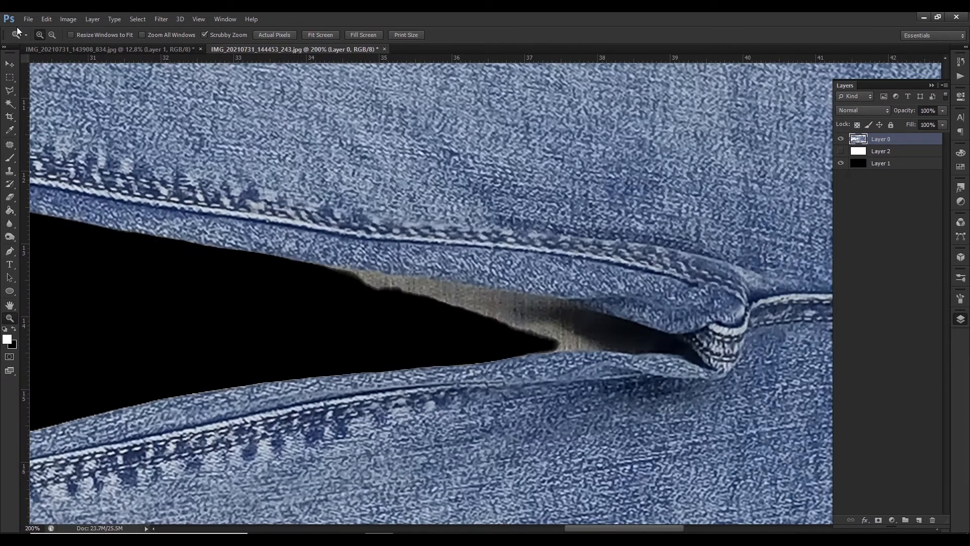
click(11, 92)
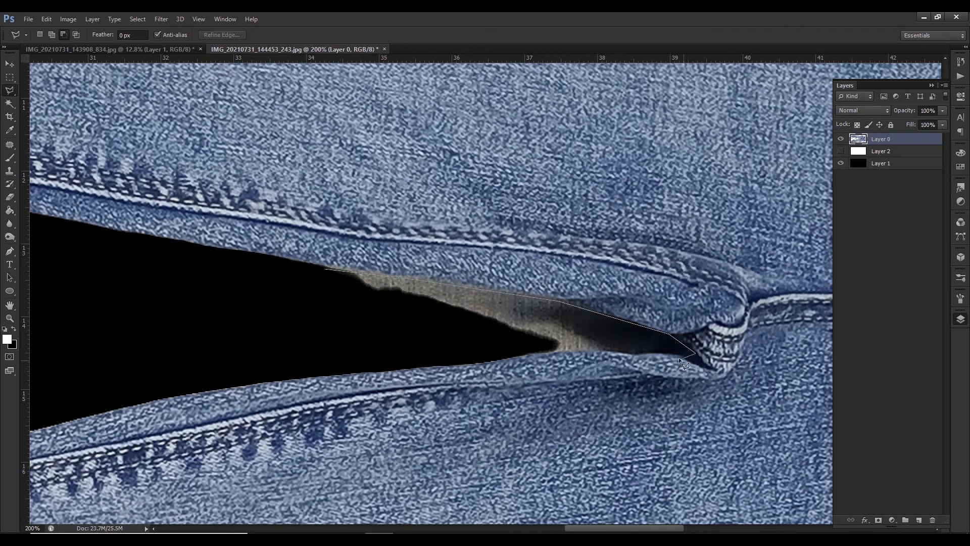
click(320, 327)
click(276, 301)
click(325, 268)
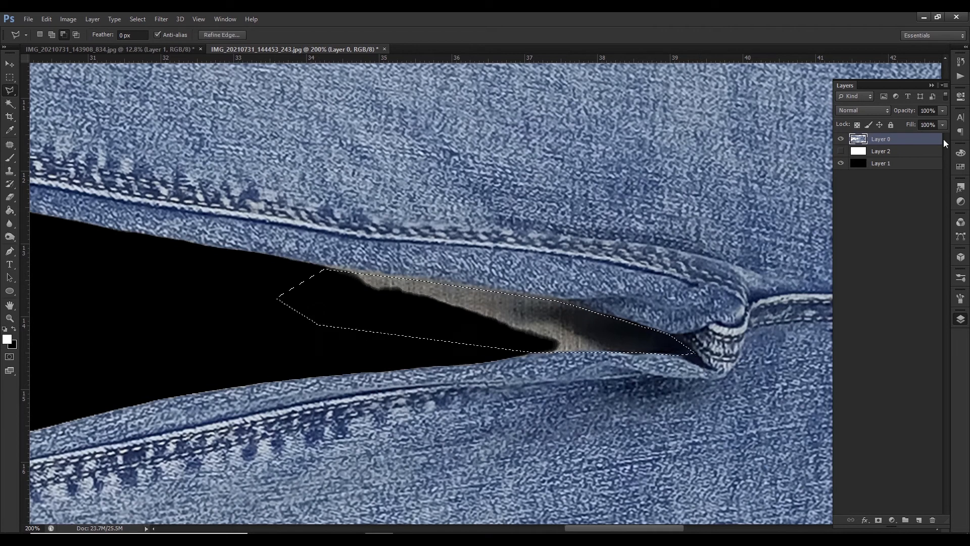
key(Delete)
key(ctrl+d)
key(ctrl+0)
key(ctrl+minus)
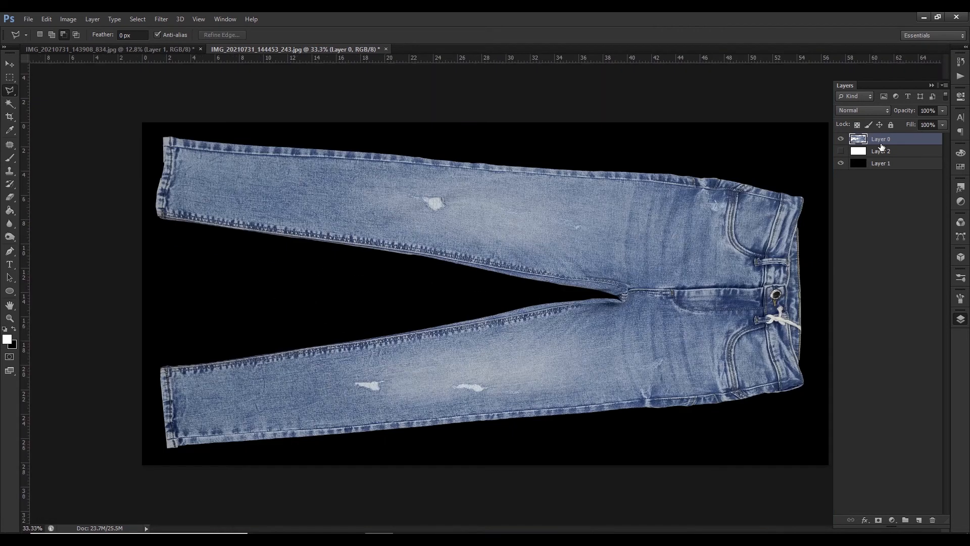
Hide the black layer and save the transparent cutout as a PNG with smallest/slow compression and no interlacing.
click(842, 165)
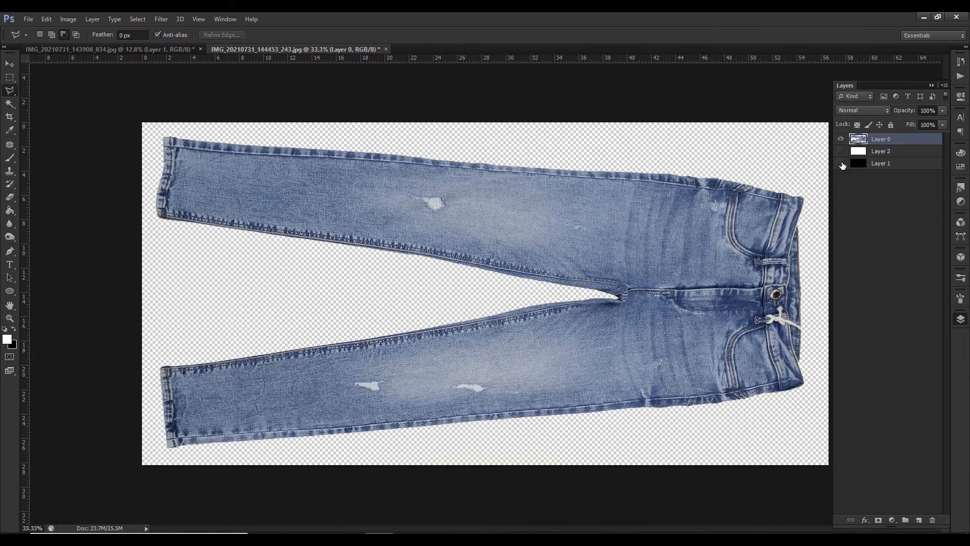
click(23, 19)
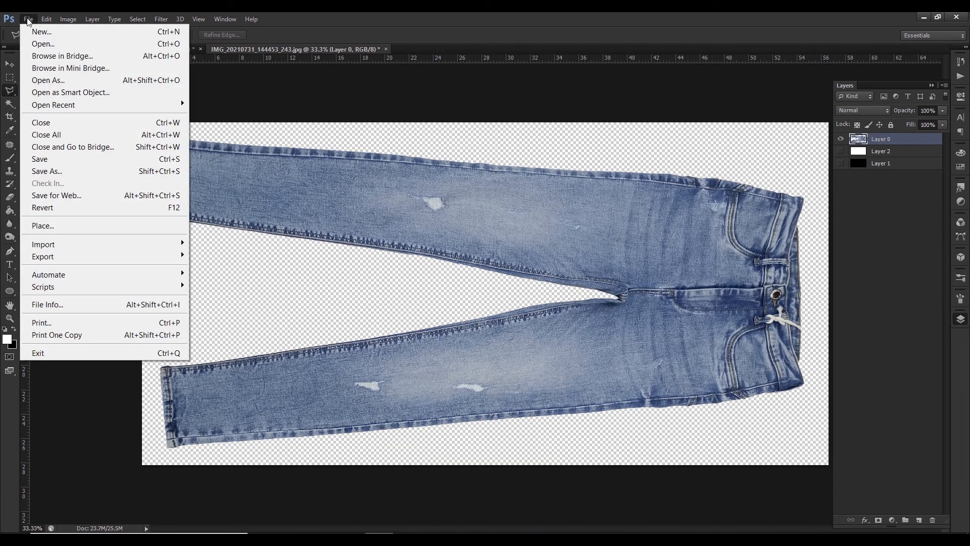
click(54, 170)
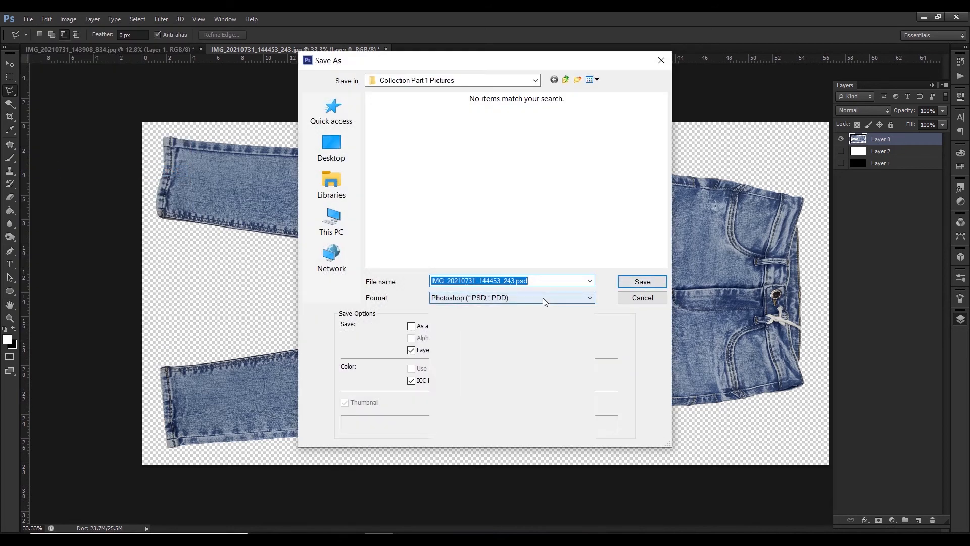
click(542, 298)
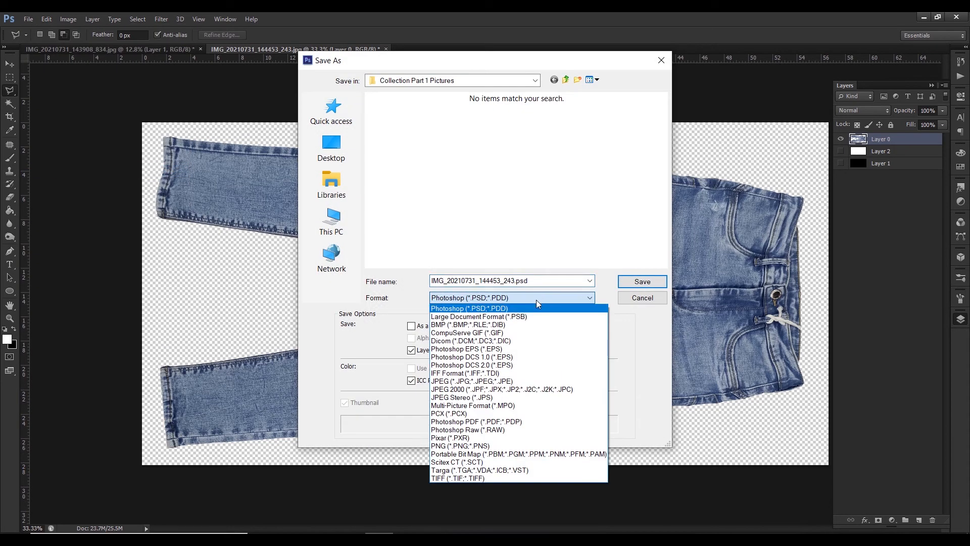
click(494, 446)
click(655, 283)
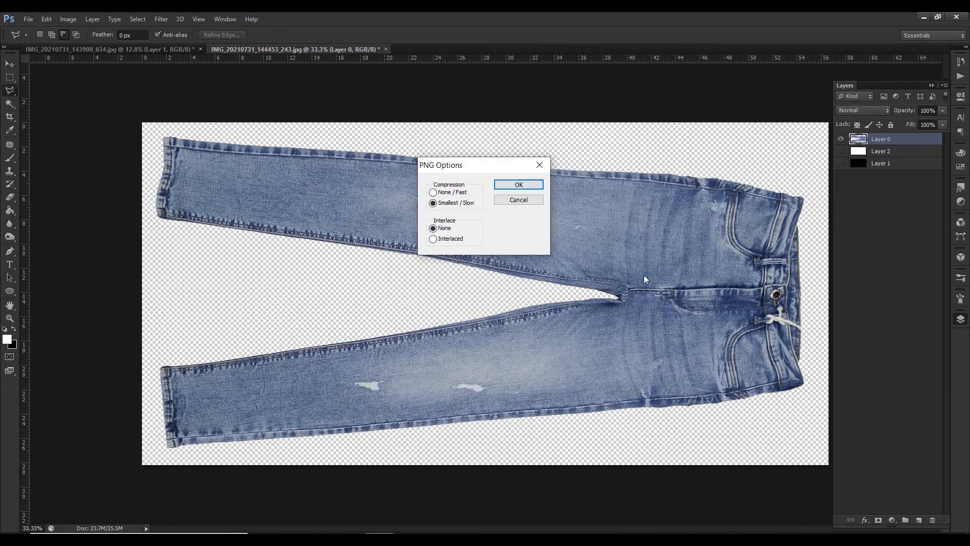
click(530, 186)
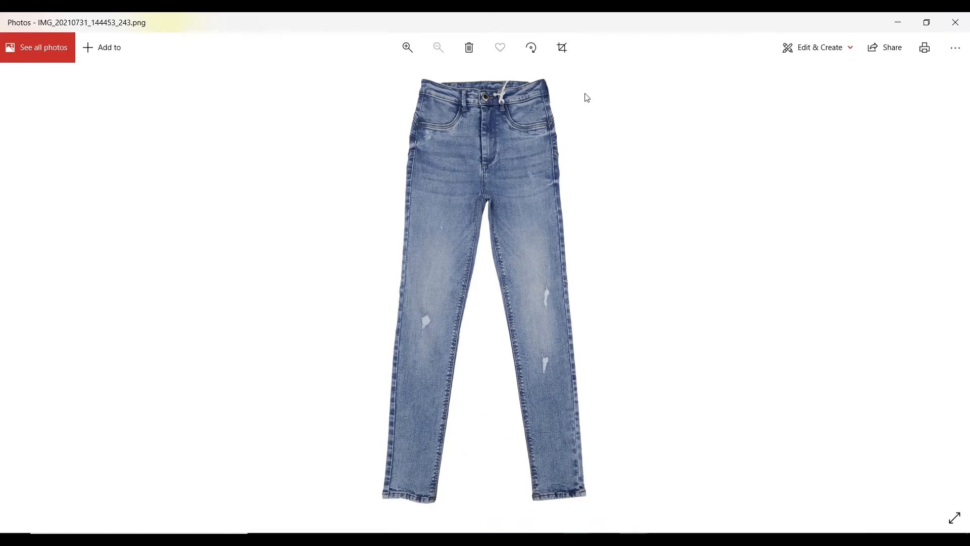
Inspect the saved jeans PNG up close in Photos from waistband to hems, and close the viewer.
scroll(584, 95, up, 3)
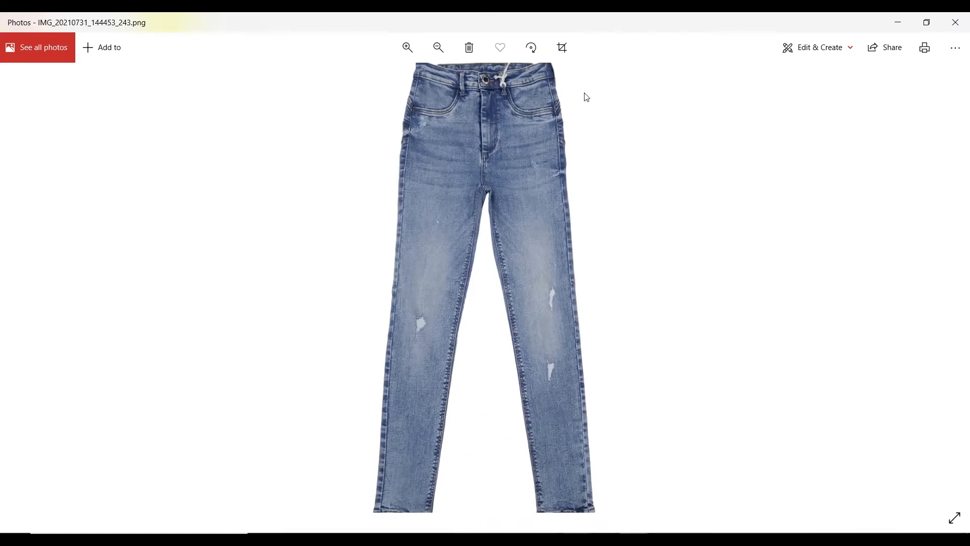
scroll(584, 92, up, 1)
drag(514, 175, 494, 99)
drag(509, 429, 505, 193)
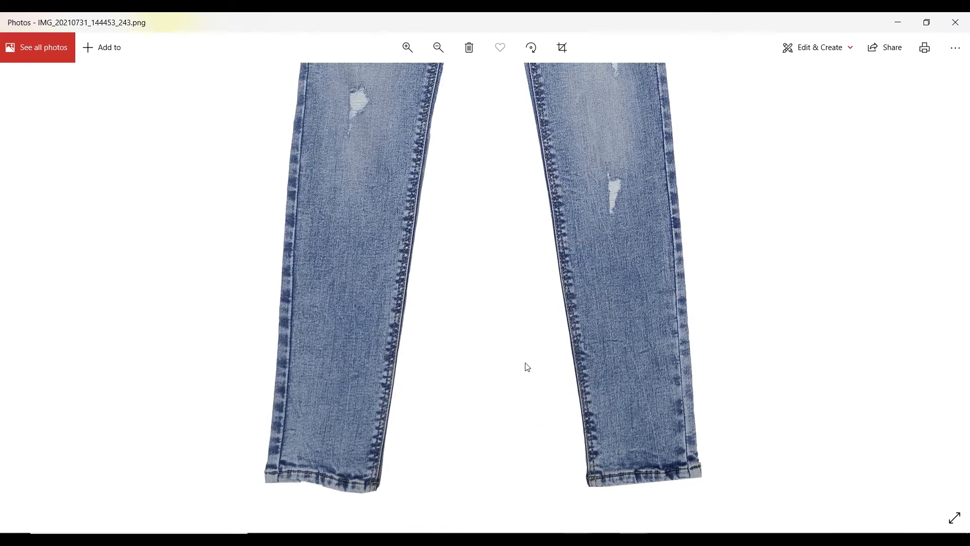
scroll(527, 366, down, 4)
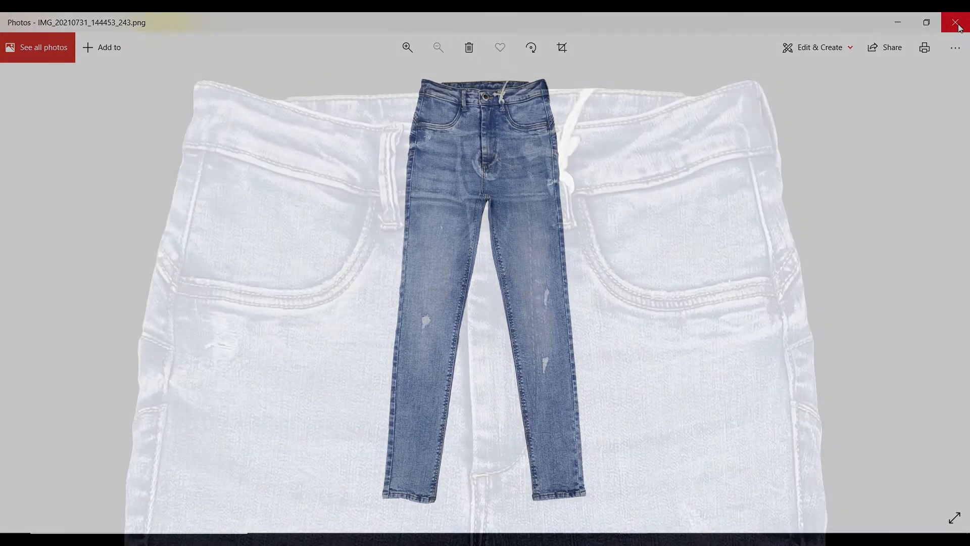
click(956, 23)
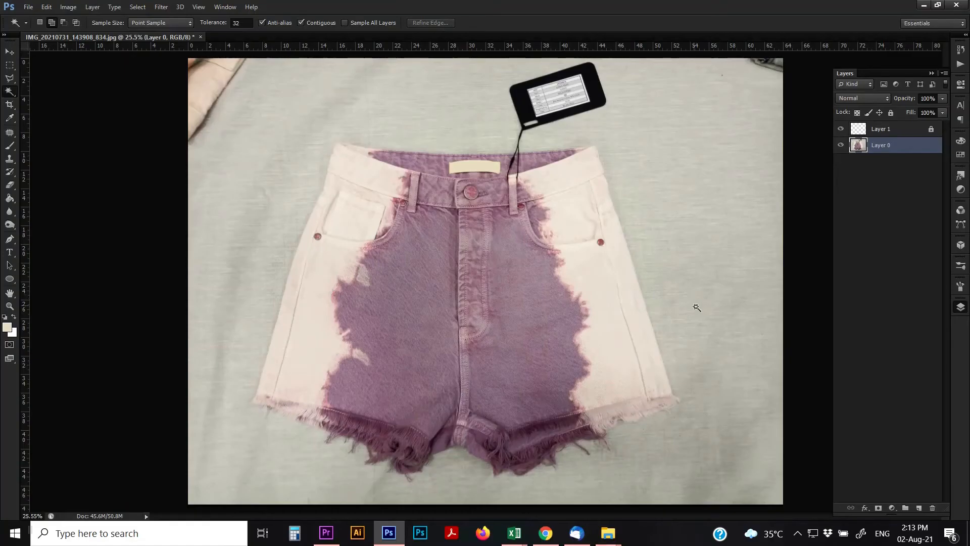
Select the cloth background around the shorts with the Magic Wand.
click(681, 130)
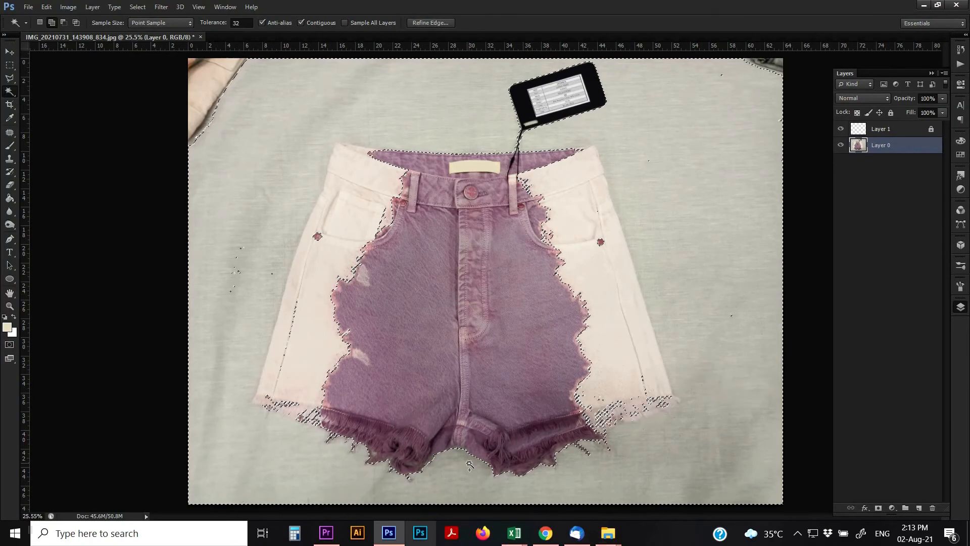
click(723, 443)
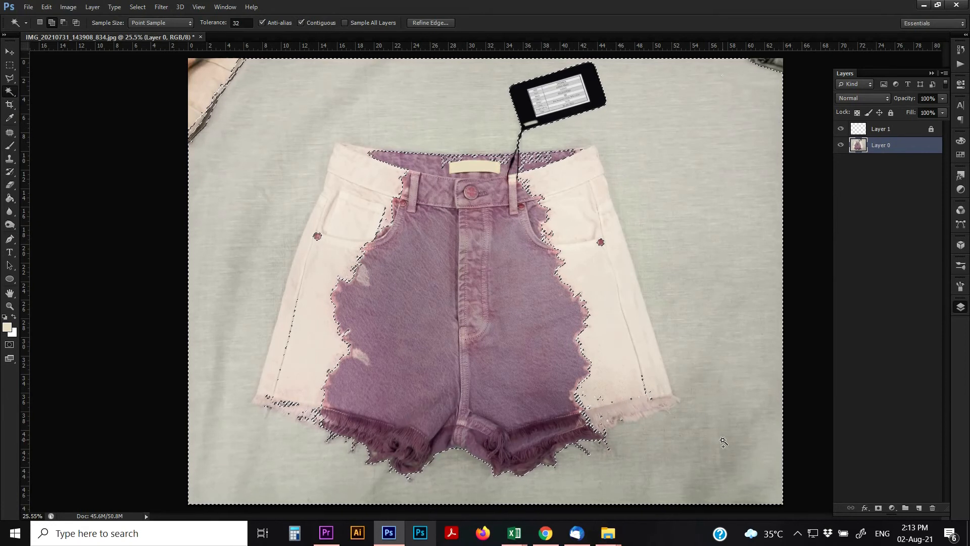
Subtract the right end of the shorts' waistband from the selection with the Polygonal Lasso.
key(ctrl+plus)
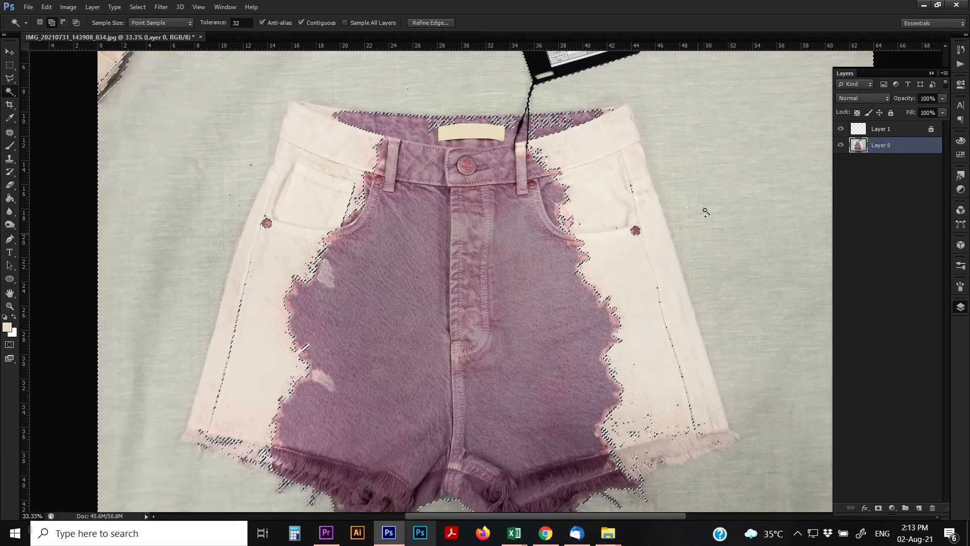
drag(650, 325, 577, 254)
key(ctrl+plus)
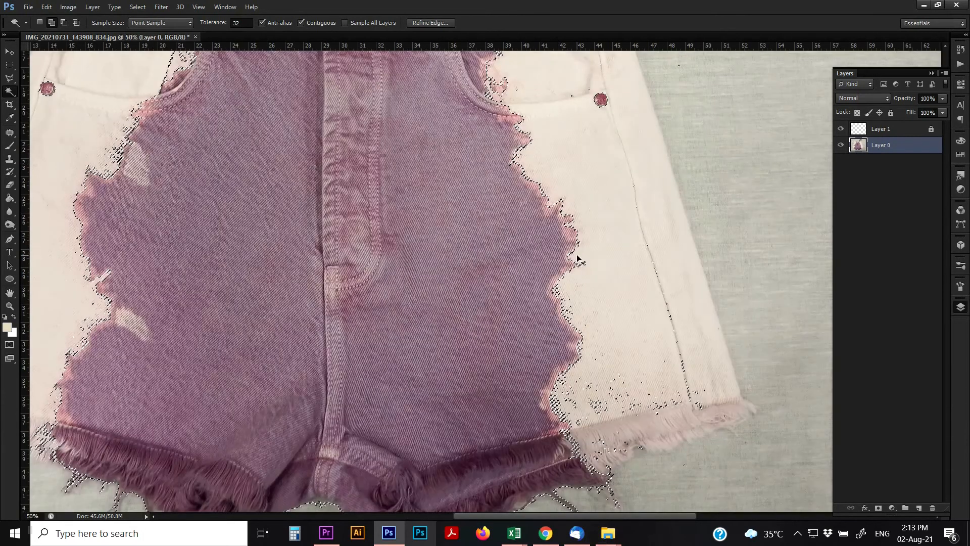
click(13, 79)
click(63, 24)
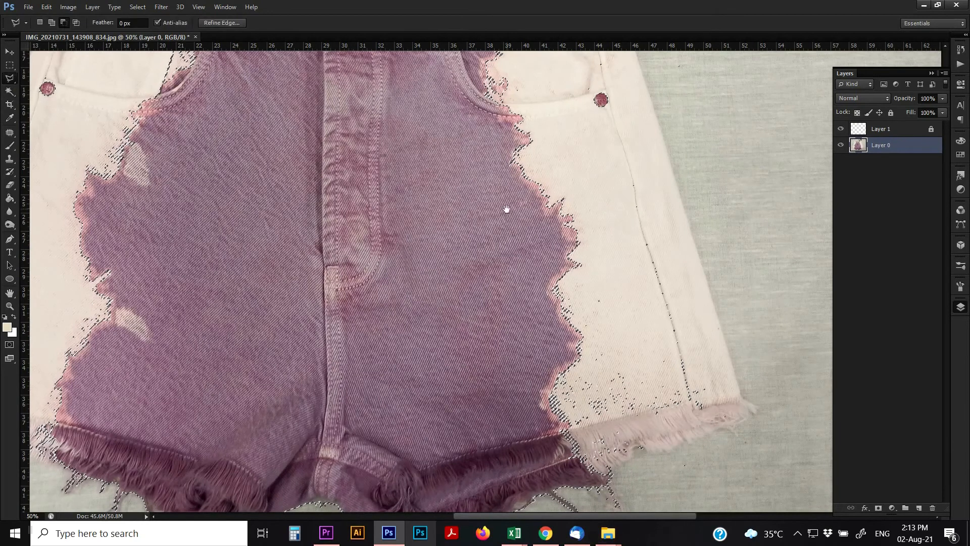
drag(404, 151, 445, 373)
key(ctrl+plus)
key(ctrl+plus)
drag(480, 61, 420, 148)
click(409, 131)
click(702, 100)
click(719, 126)
click(743, 211)
double_click(741, 216)
Subtract the white area along the shorts' right side, from the waistband to just below the pocket, from the selection.
drag(741, 216, 650, 125)
click(650, 125)
click(662, 152)
click(667, 183)
click(675, 218)
click(686, 238)
click(687, 252)
click(705, 285)
click(724, 351)
click(750, 428)
click(762, 467)
click(405, 468)
double_click(386, 252)
Subtract the remaining white area of the right leg, from below the pocket down to the frayed hem, from the selection.
drag(470, 352, 303, 47)
click(594, 162)
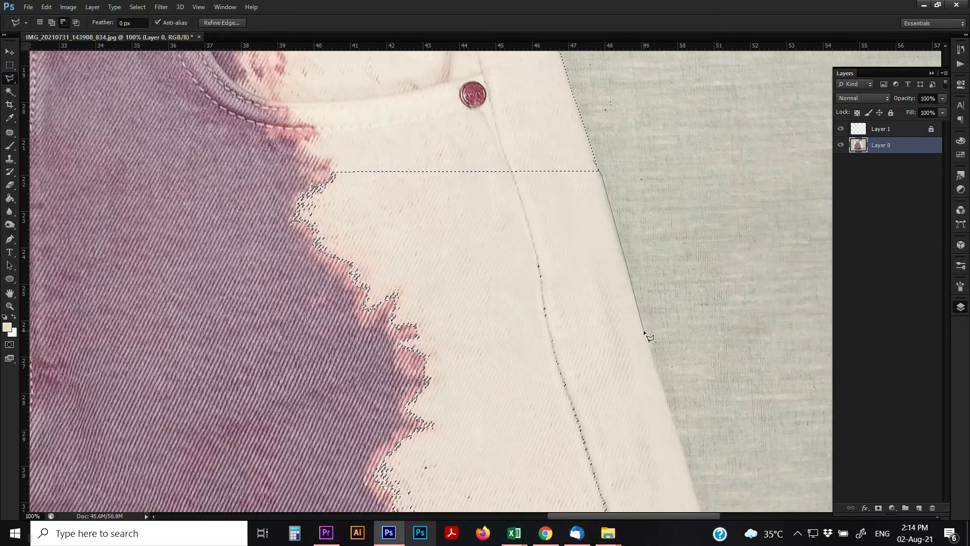
click(714, 482)
click(738, 473)
click(398, 472)
double_click(303, 65)
drag(588, 336, 484, 126)
click(689, 323)
click(704, 382)
click(596, 434)
click(318, 507)
double_click(286, 283)
Trace the outer corner of the right leg's frayed hem and subtract it from the selection.
mouse_move(462, 320)
mouse_down()
mouse_move(422, 258)
mouse_move(426, 218)
mouse_up()
click(671, 274)
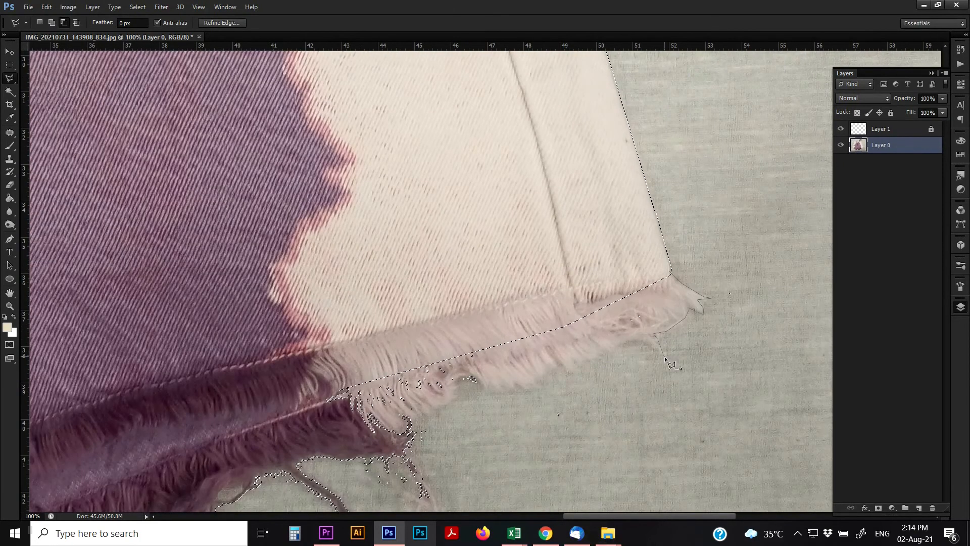
click(710, 298)
click(703, 313)
click(686, 323)
click(661, 335)
click(666, 356)
click(607, 356)
double_click(508, 239)
Trace the lower edge of the pale fringe along the right leg's hem and subtract it from the selection.
drag(602, 339, 705, 232)
click(709, 248)
click(676, 262)
click(662, 259)
click(643, 271)
click(626, 285)
click(589, 287)
click(556, 274)
click(558, 295)
click(525, 307)
click(425, 303)
double_click(585, 97)
Subtract the thread dangling where the right hem's pale and purple fringes meet from the selection.
drag(530, 303, 588, 260)
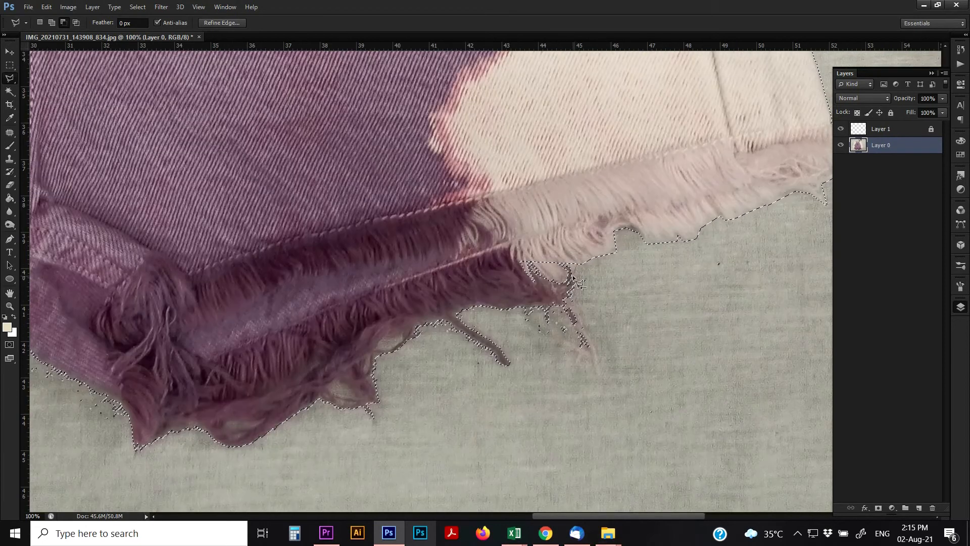
click(576, 264)
click(568, 302)
click(590, 334)
click(600, 373)
click(576, 347)
click(552, 307)
double_click(504, 218)
Clean up the selection edge along the crotch between the two frayed leg hems.
drag(505, 217, 529, 174)
drag(459, 238, 620, 193)
drag(412, 171, 627, 177)
click(288, 298)
click(286, 284)
click(388, 244)
click(425, 254)
click(472, 293)
click(525, 319)
click(539, 369)
click(541, 398)
double_click(511, 441)
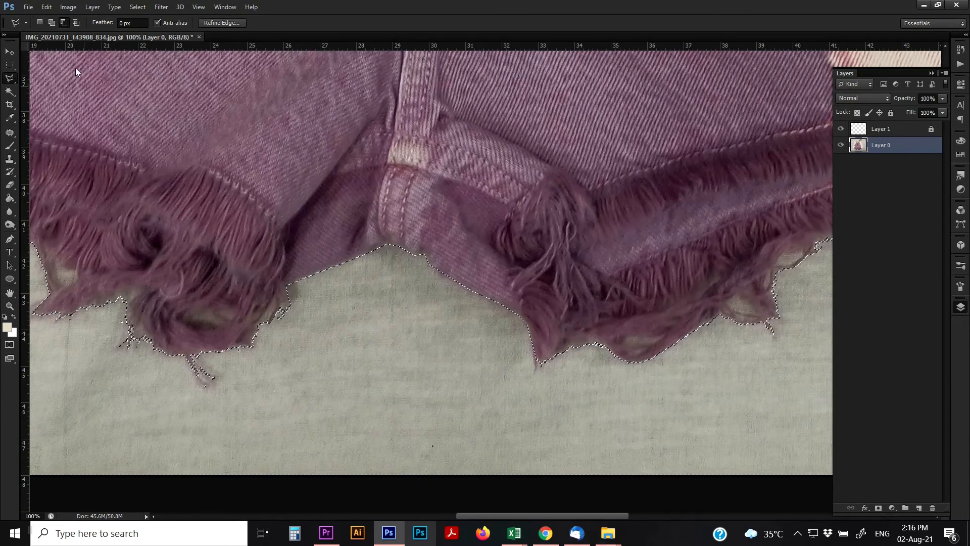
Refine the selection around the thread hanging lowest from the left leg's frayed hem.
drag(278, 301, 448, 244)
click(372, 317)
click(356, 299)
click(348, 286)
double_click(342, 260)
Refine the selection around the next small threads to the left along the left leg's purple fringe.
drag(340, 258, 428, 271)
click(405, 293)
click(388, 304)
click(374, 303)
click(380, 297)
double_click(383, 260)
click(388, 303)
click(390, 289)
click(400, 280)
click(411, 303)
double_click(378, 319)
mouse_move(359, 318)
mouse_down()
mouse_move(426, 331)
mouse_move(512, 392)
mouse_up()
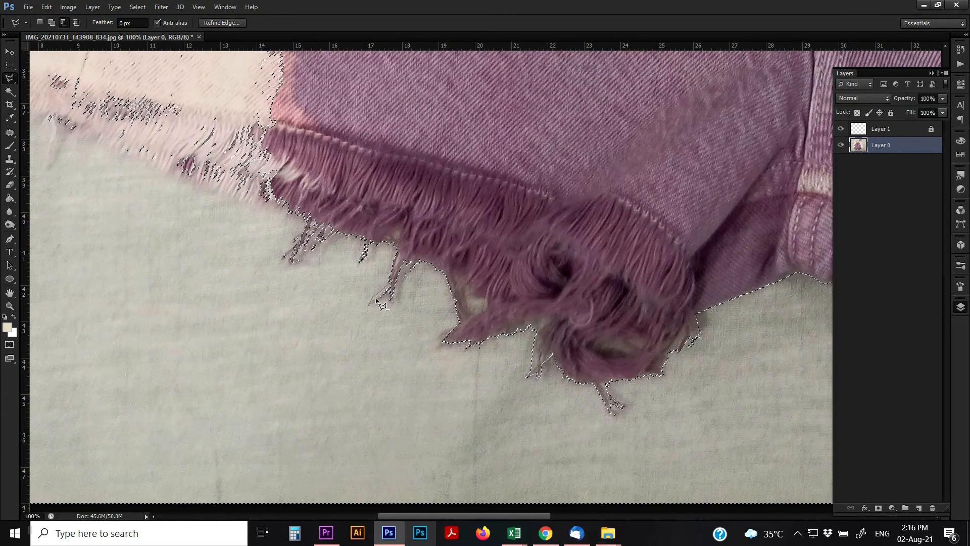
Subtract the left leg's pale frayed fringe from the selection, following its lower edge out to the hem's outer corner.
mouse_move(370, 195)
mouse_down()
mouse_move(437, 211)
mouse_move(490, 241)
mouse_up()
click(454, 282)
click(420, 275)
click(404, 267)
click(265, 218)
click(211, 196)
click(197, 239)
click(209, 189)
click(175, 179)
click(156, 178)
click(150, 169)
click(165, 138)
click(184, 73)
click(269, 64)
double_click(626, 174)
Subtract the lower part of the shorts' left side from the background selection, tracing straight along the outer seam edge.
drag(399, 56, 542, 358)
click(325, 399)
click(359, 288)
click(392, 170)
click(421, 55)
click(723, 112)
click(707, 459)
double_click(430, 459)
Subtract the next section up the shorts' left side from the background selection, following the outer edge toward the pocket.
mouse_move(581, 55)
mouse_down()
mouse_move(532, 301)
mouse_move(463, 408)
mouse_up()
click(303, 410)
click(335, 299)
click(386, 152)
click(436, 56)
click(711, 67)
click(755, 97)
click(566, 462)
double_click(321, 468)
Trace the shorts' upper left edge around the waistband corner and along the waistband top to clean up the selection.
drag(537, 186, 433, 407)
click(326, 280)
click(335, 255)
click(349, 241)
click(365, 164)
click(377, 112)
click(389, 88)
scroll(388, 79, up, 3)
click(401, 112)
click(453, 123)
click(512, 136)
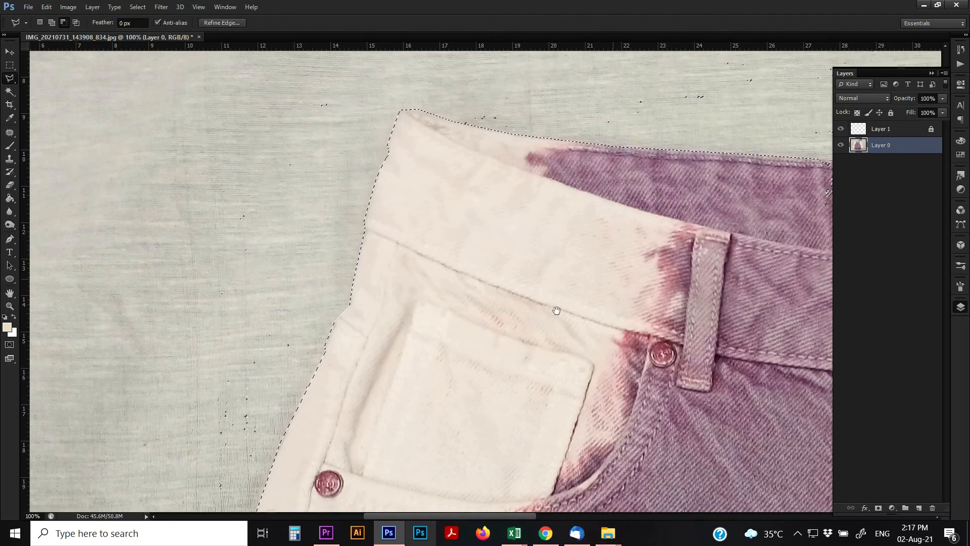
Modify the background selection's edge, erase the selected background from the photo layer, and deselect.
key(ctrl+0)
click(137, 6)
mouse_move(147, 147)
click(288, 158)
key(Return)
key(Delete)
key(ctrl+d)
Add a new layer beneath the shorts layer and fill it with black as a check background.
click(919, 508)
drag(889, 145, 890, 198)
key(alt+BackSpace)
key(d)
key(alt+BackSpace)
Erase the leftover scraps in the upper corners of the shorts layer using rectangular selections, then clear the selection.
key(m)
click(882, 145)
drag(723, 56, 765, 82)
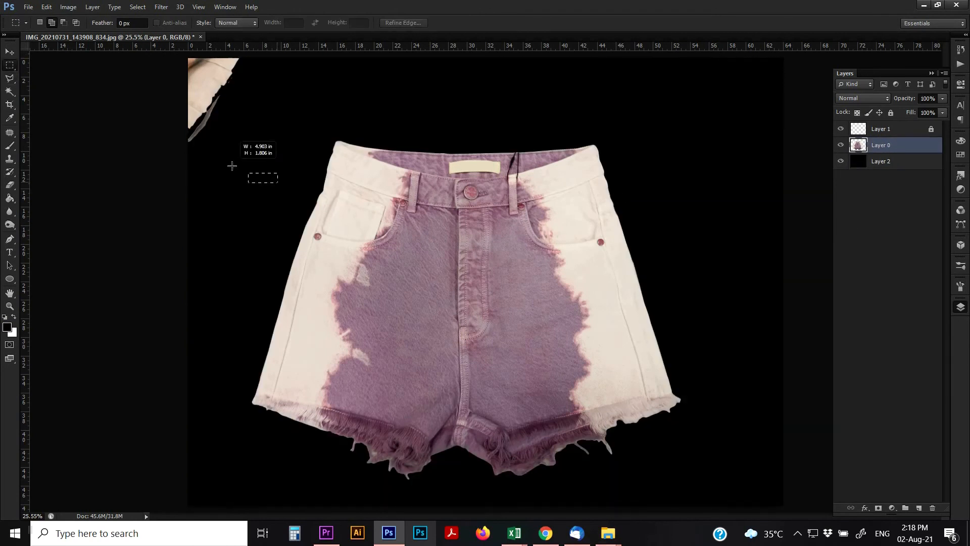
drag(175, 54, 246, 158)
key(Delete)
key(ctrl+d)
Crop the canvas closer to the shorts on all four sides.
key(c)
drag(490, 59, 490, 91)
drag(188, 282, 212, 282)
drag(759, 281, 719, 282)
drag(485, 470, 488, 452)
key(Return)
Hide the black layer and save the shorts cut-out as the PNG file IMG_20210731_143908_834.png.
click(840, 163)
key(ctrl+shift+s)
click(510, 286)
click(473, 430)
click(642, 270)
click(461, 200)
click(518, 174)
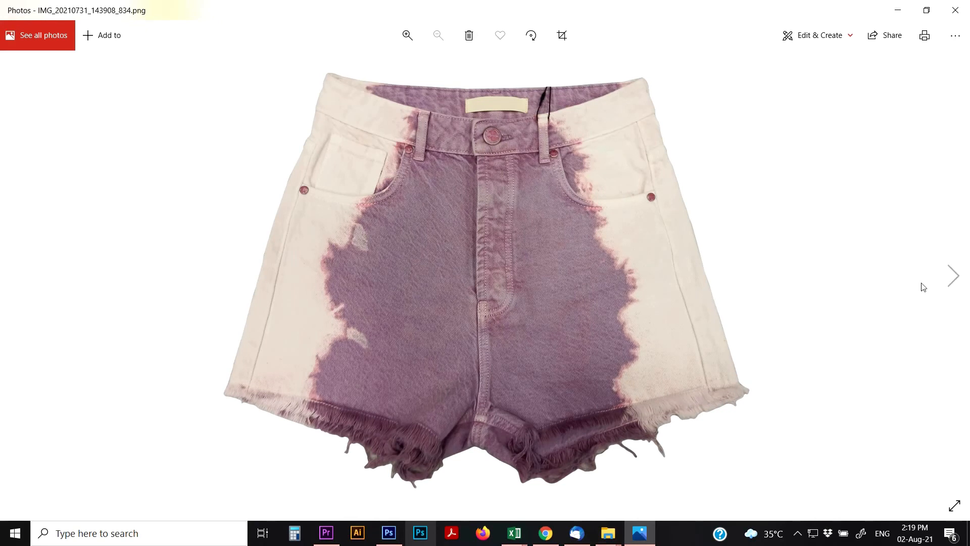
Examine the exported IMG_20210731_143908_834.png up close in the Photos app to check the cut-out's edges.
scroll(805, 231, up, 3)
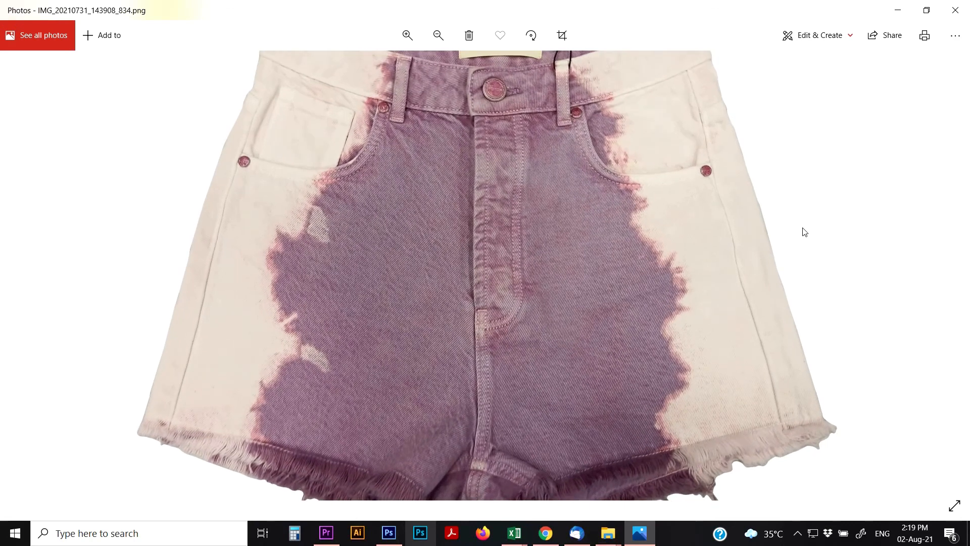
drag(627, 174, 626, 210)
scroll(686, 191, down, 3)
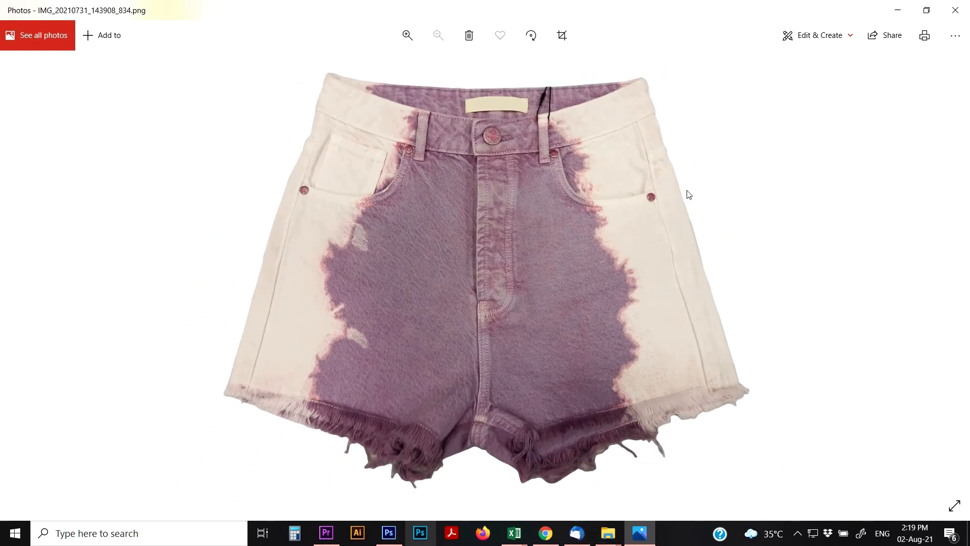